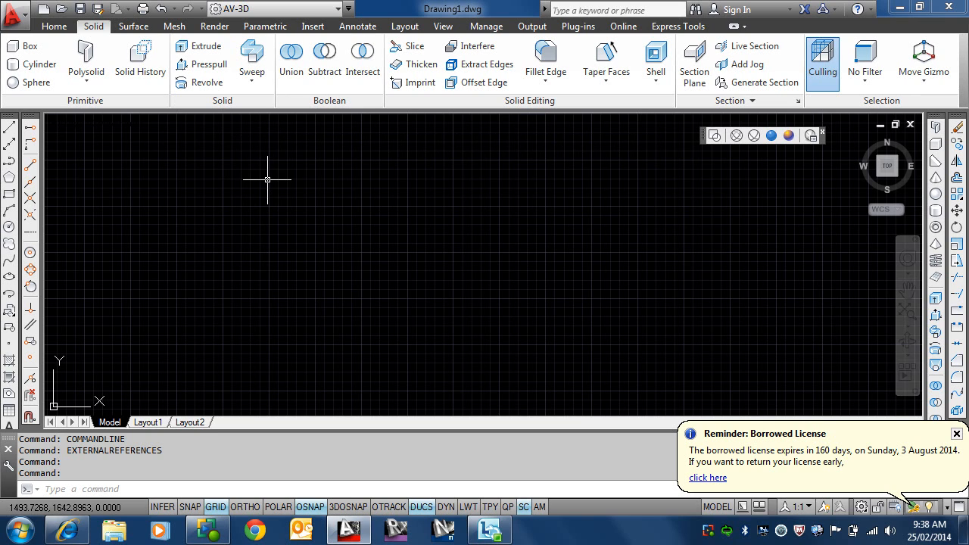
Open the external references list with the XREF command and close it again
{"action": "left_click", "coordinate": [87, 489]}
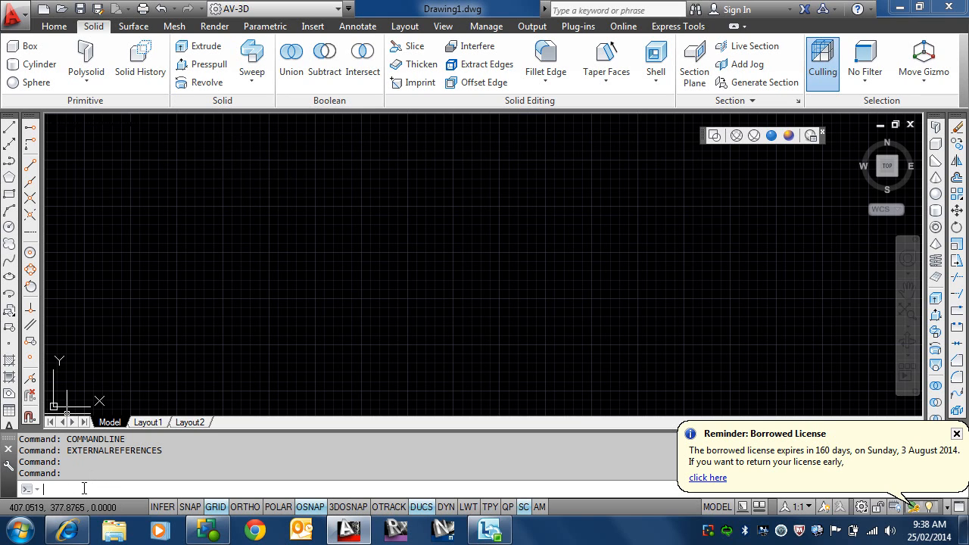
{"action": "key", "text": "Caps_Lock"}
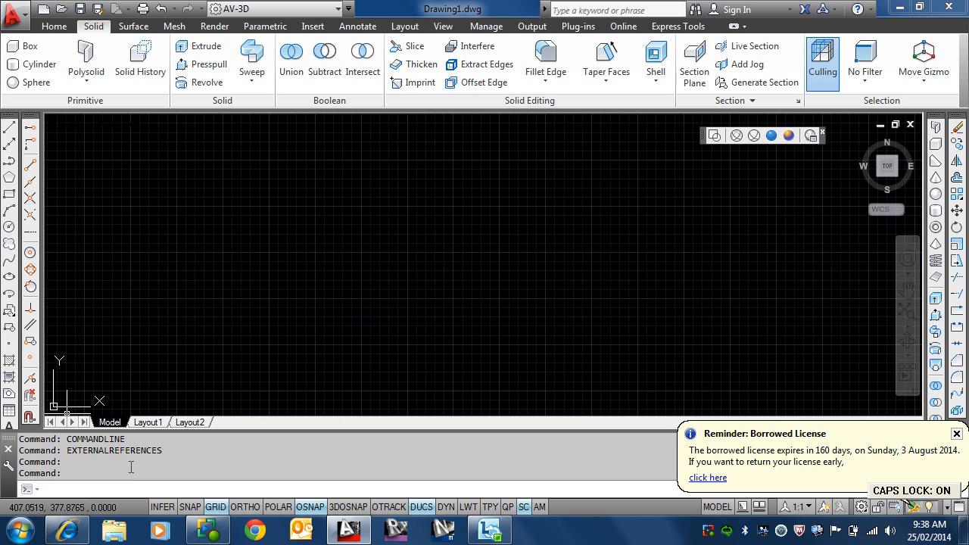
{"action": "type", "text": "XREF"}
{"action": "key", "text": "Return"}
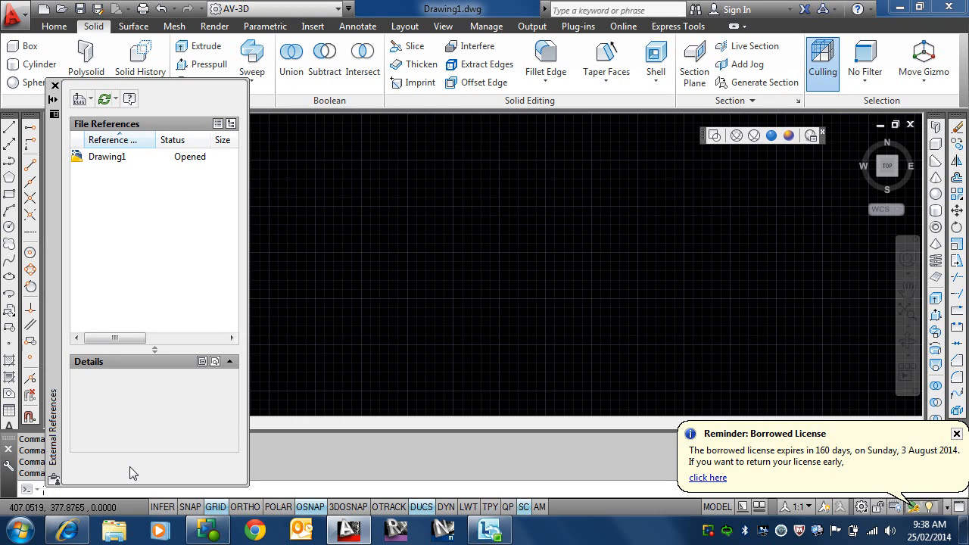
{"action": "left_click", "coordinate": [55, 85]}
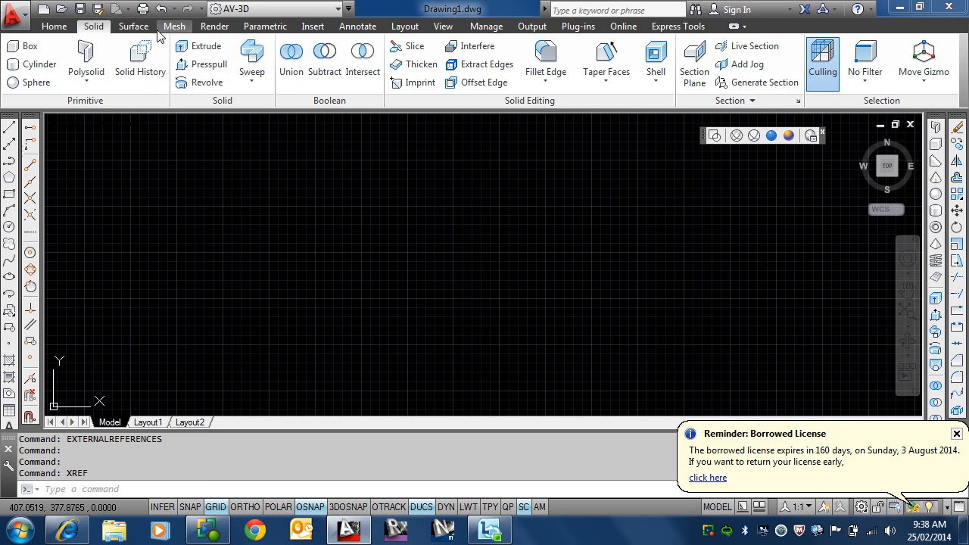
Start attaching a reference and filter the file list by all image files, then by Drawing (*.dwg)
{"action": "left_click", "coordinate": [305, 28]}
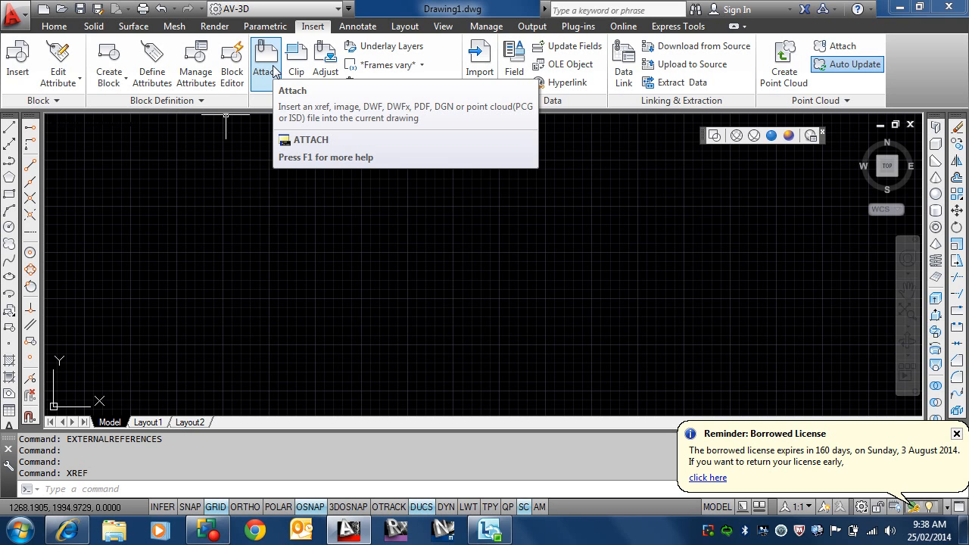
{"action": "left_click", "coordinate": [273, 69]}
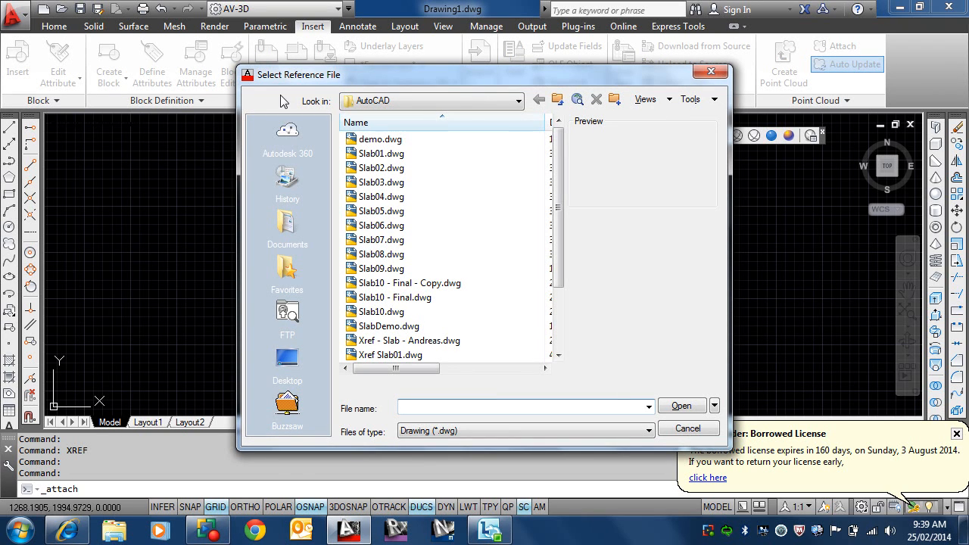
{"action": "left_click", "coordinate": [563, 431]}
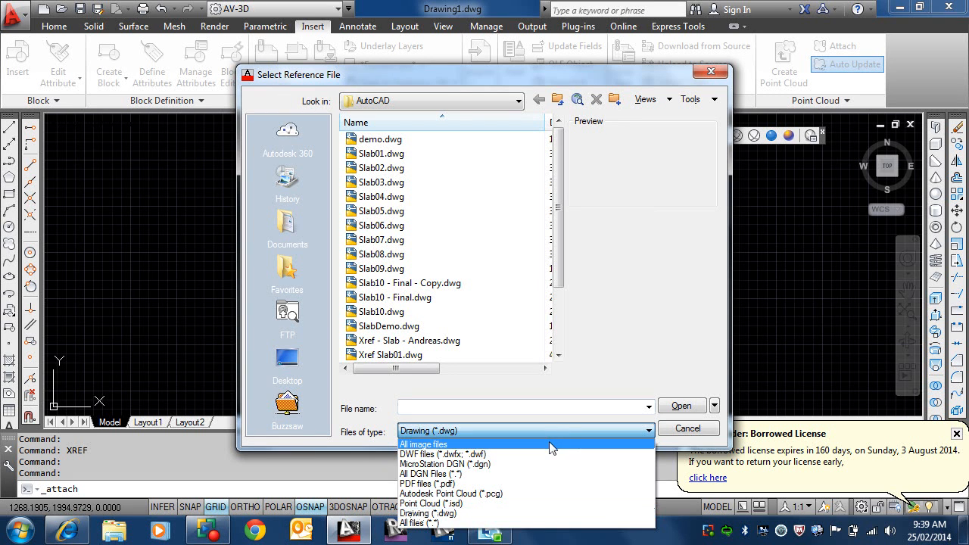
{"action": "left_click", "coordinate": [552, 446]}
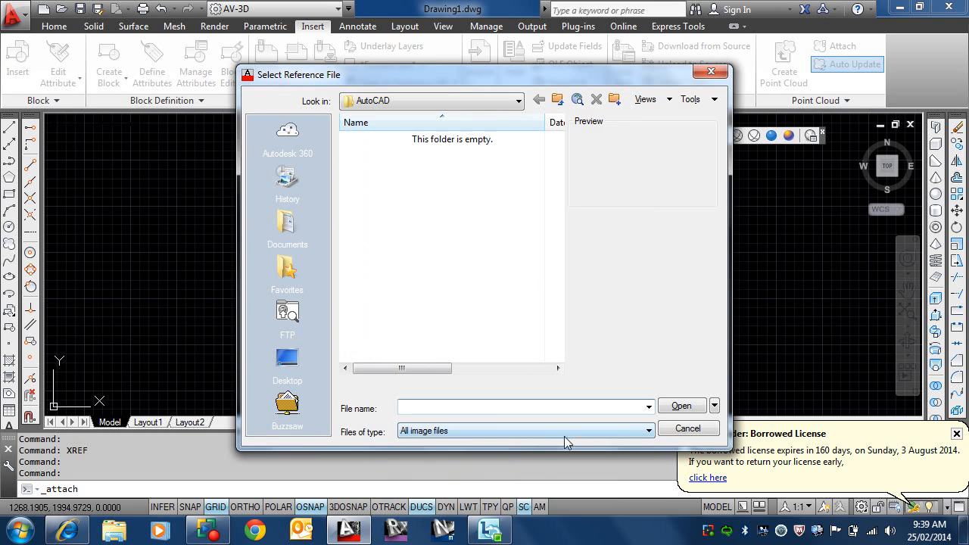
{"action": "left_click", "coordinate": [626, 432]}
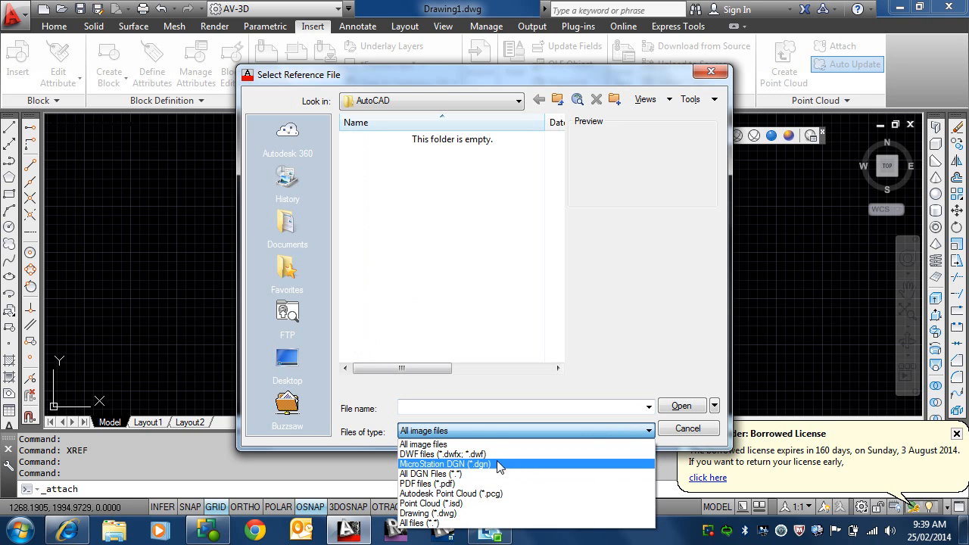
{"action": "left_click", "coordinate": [475, 514]}
{"action": "mouse_move", "coordinate": [490, 530]}
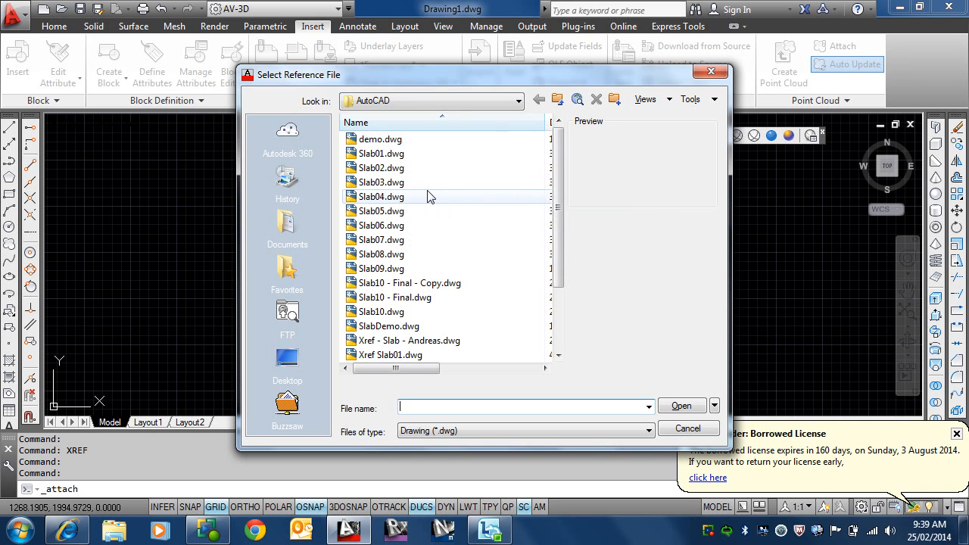
Review the attachment settings for Slab10 - Final.dwg and leave without attaching it
{"action": "left_click", "coordinate": [413, 303]}
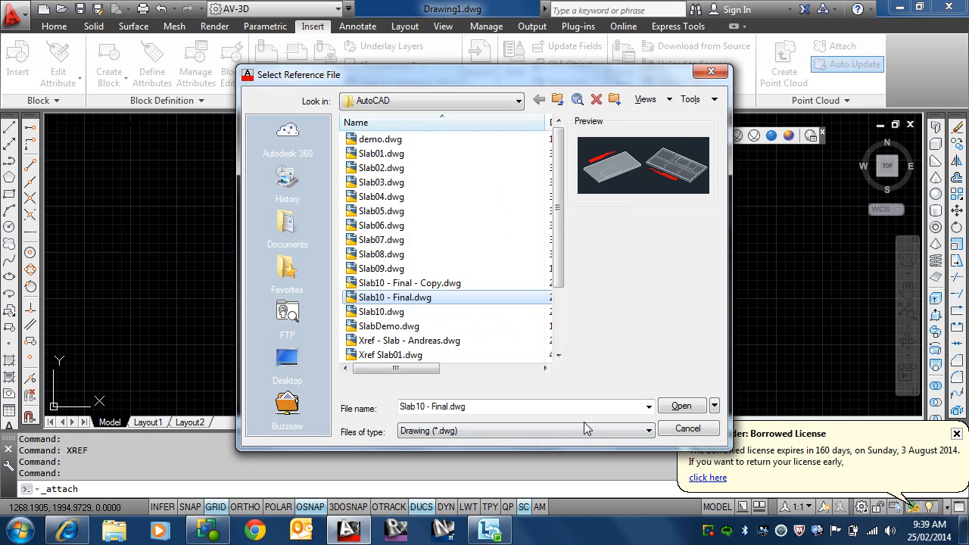
{"action": "left_click", "coordinate": [682, 406]}
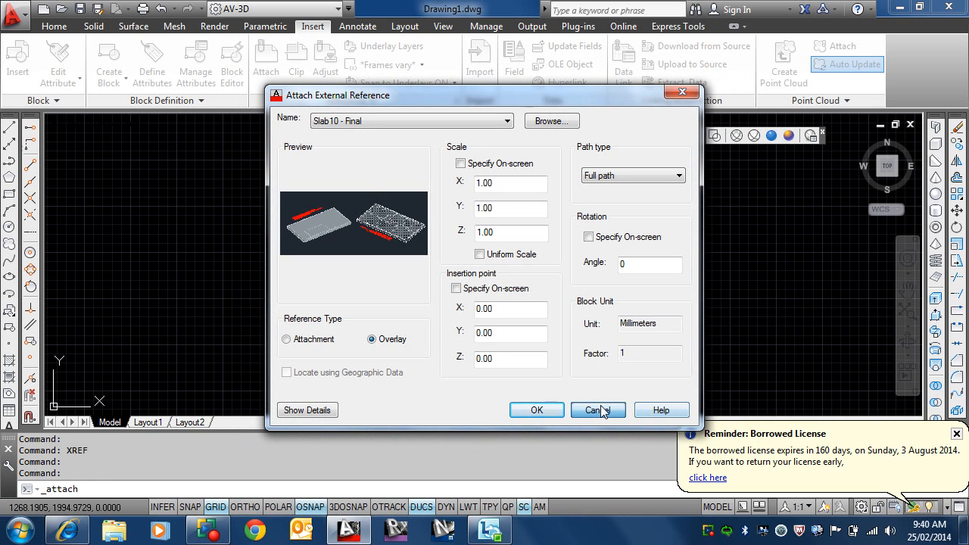
{"action": "left_click", "coordinate": [536, 410]}
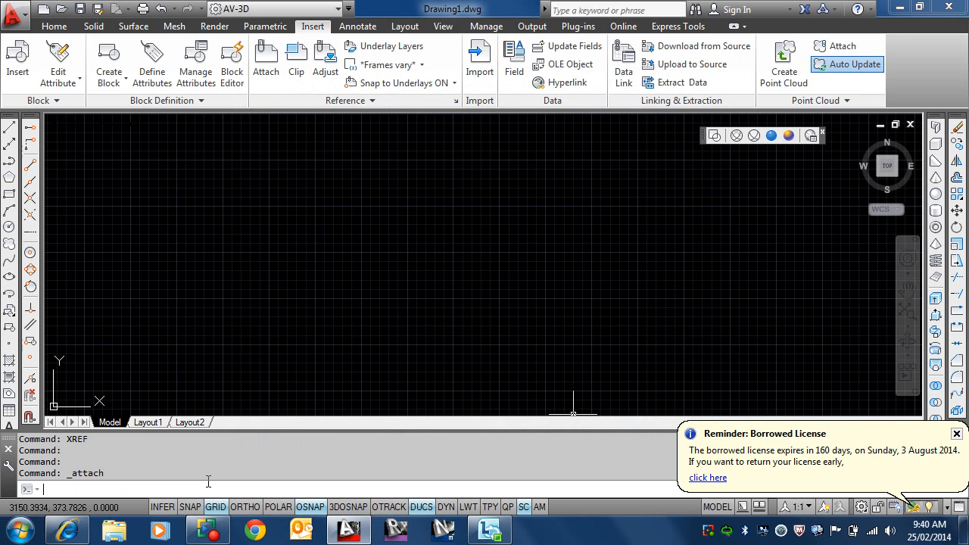
Open the external references list with XREF and choose Slab10 - Final.dwg as the DWG to attach
{"action": "type", "text": "XREF"}
{"action": "key", "text": "Return"}
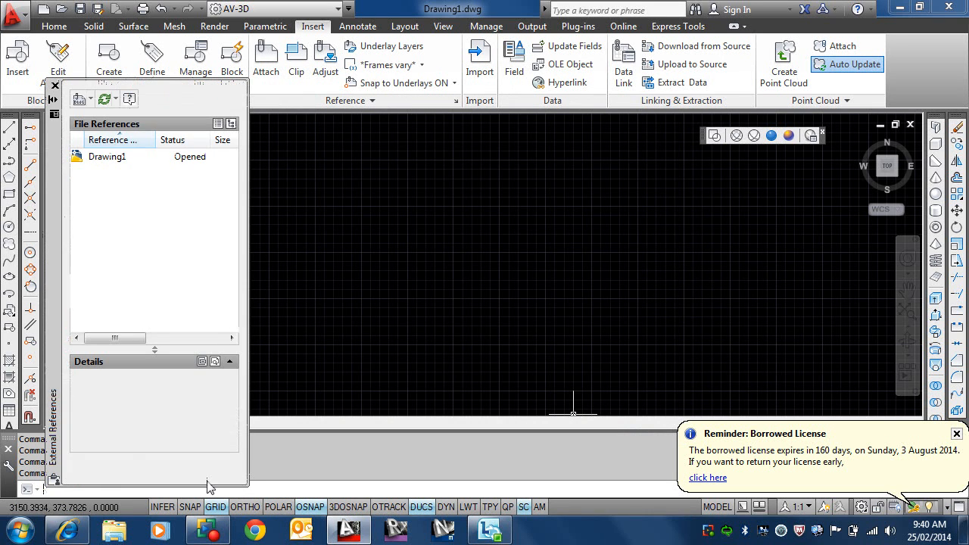
{"action": "left_click", "coordinate": [85, 99]}
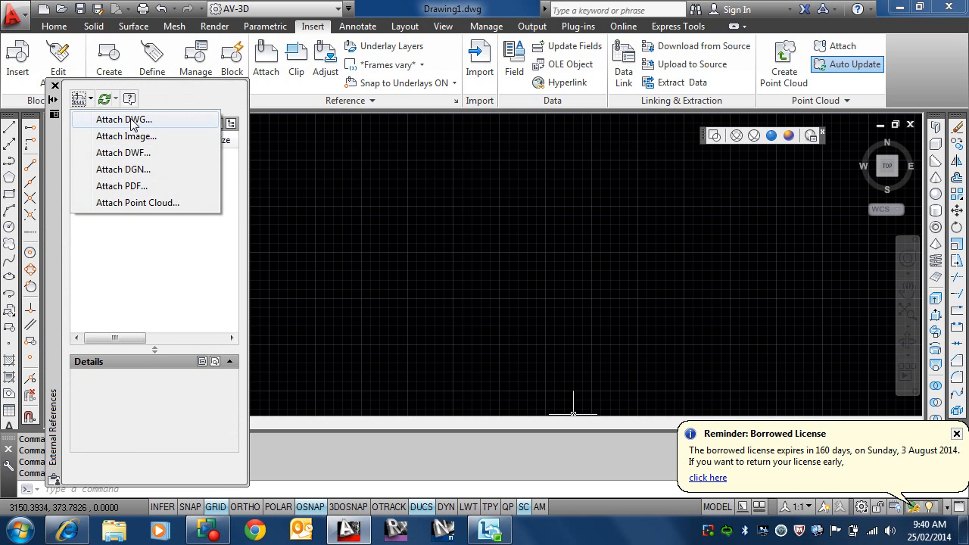
{"action": "left_click", "coordinate": [125, 119]}
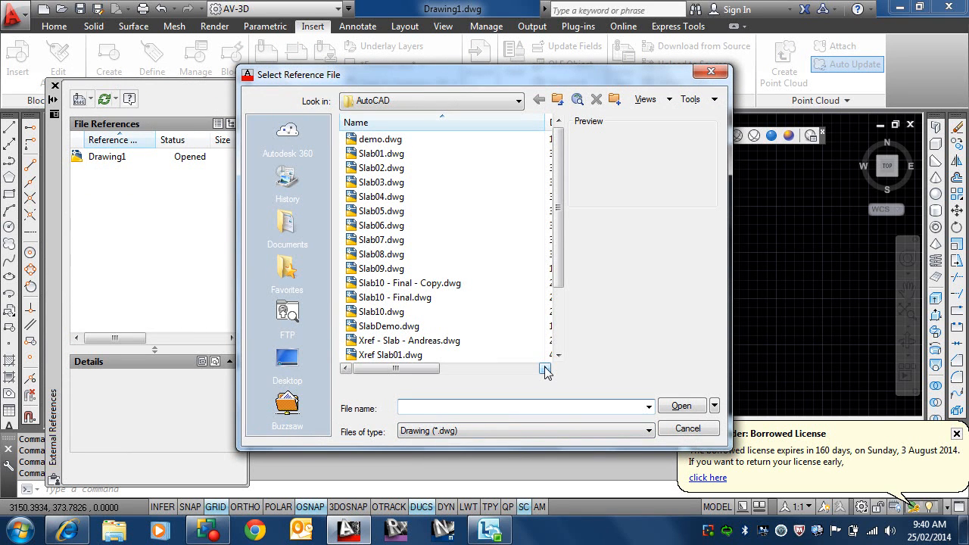
{"action": "left_click", "coordinate": [566, 427]}
{"action": "left_click", "coordinate": [565, 428]}
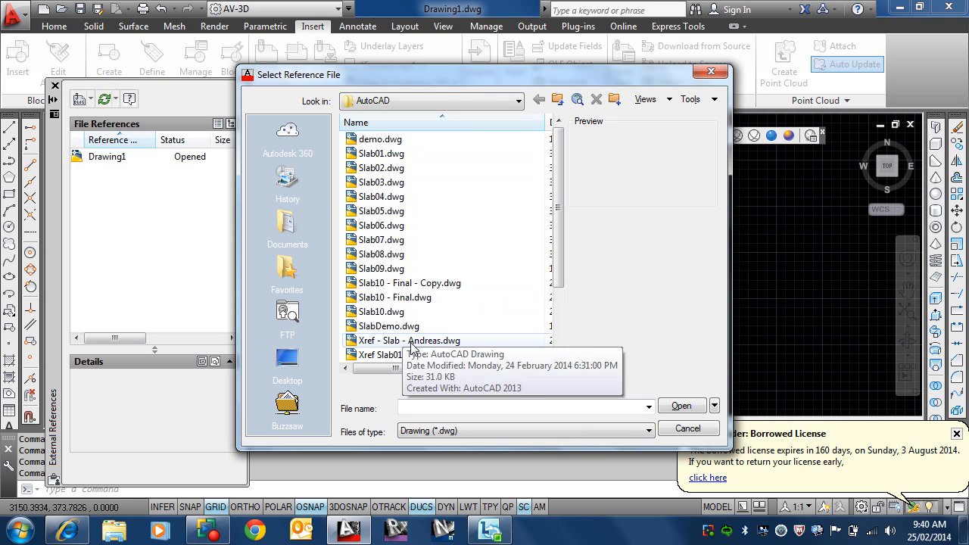
{"action": "left_click", "coordinate": [416, 298]}
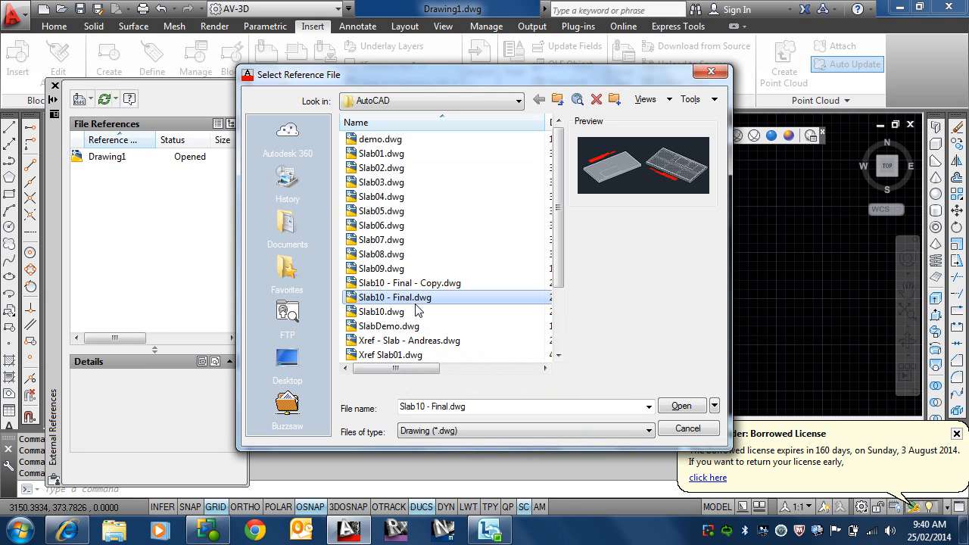
{"action": "left_click", "coordinate": [683, 411]}
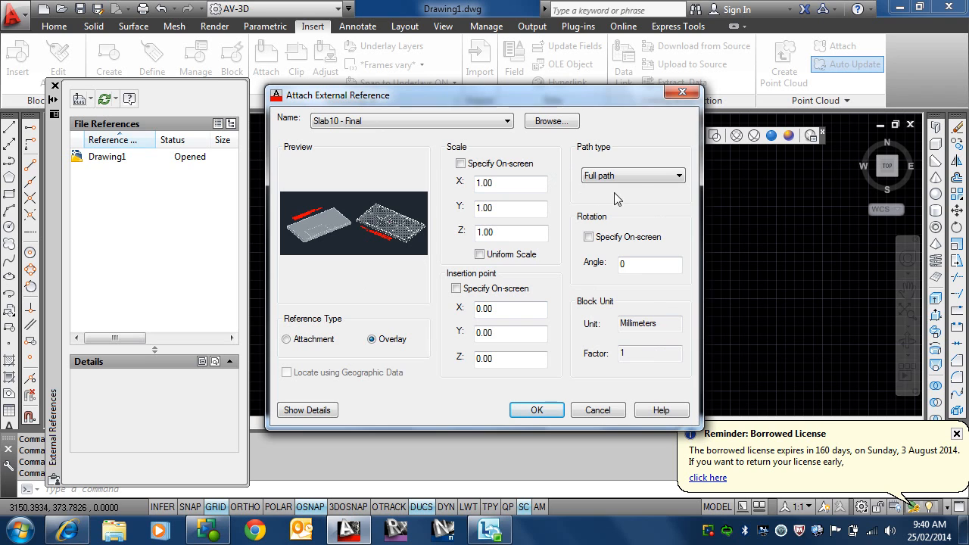
Try to set the reference's path type to Relative path, then cancel the attachment and close the external references list
{"action": "left_click", "coordinate": [637, 180]}
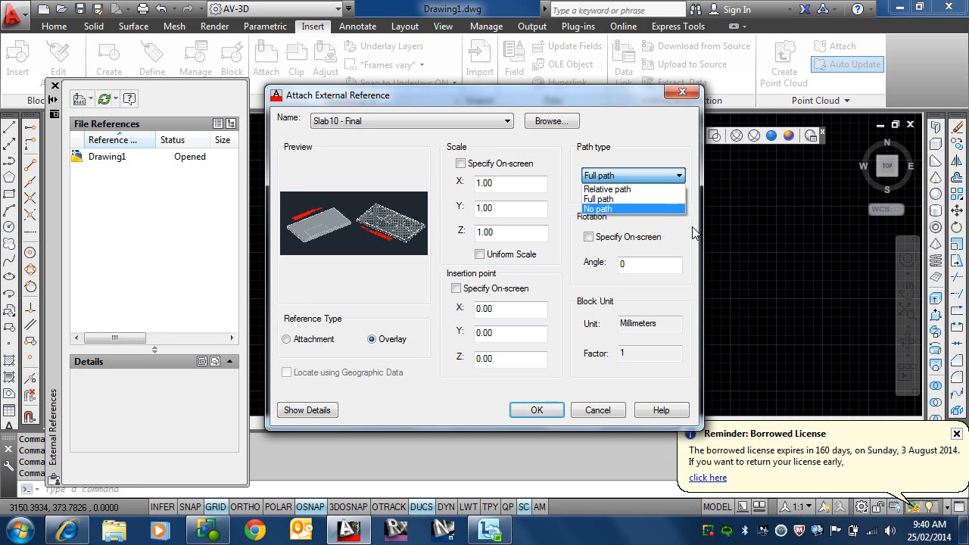
{"action": "left_click", "coordinate": [625, 96]}
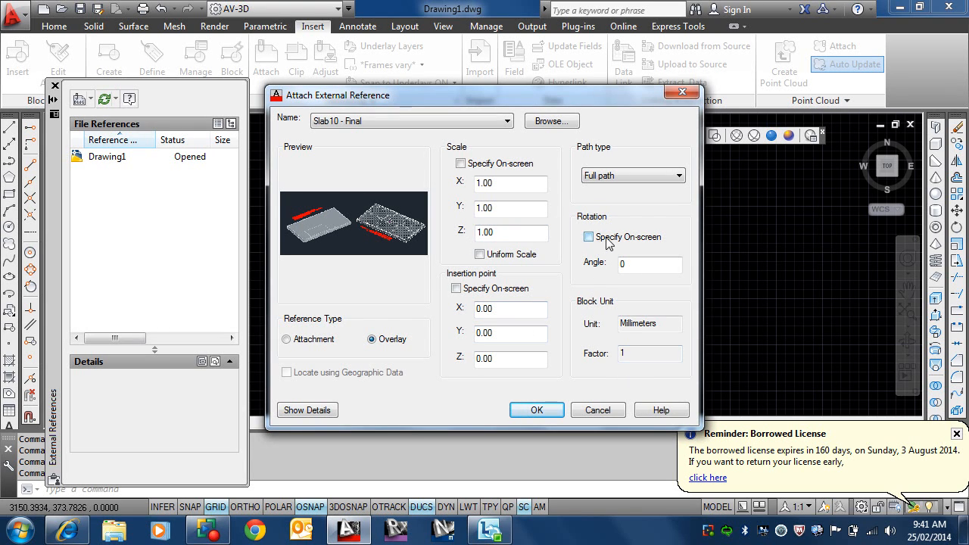
{"action": "left_click", "coordinate": [641, 175]}
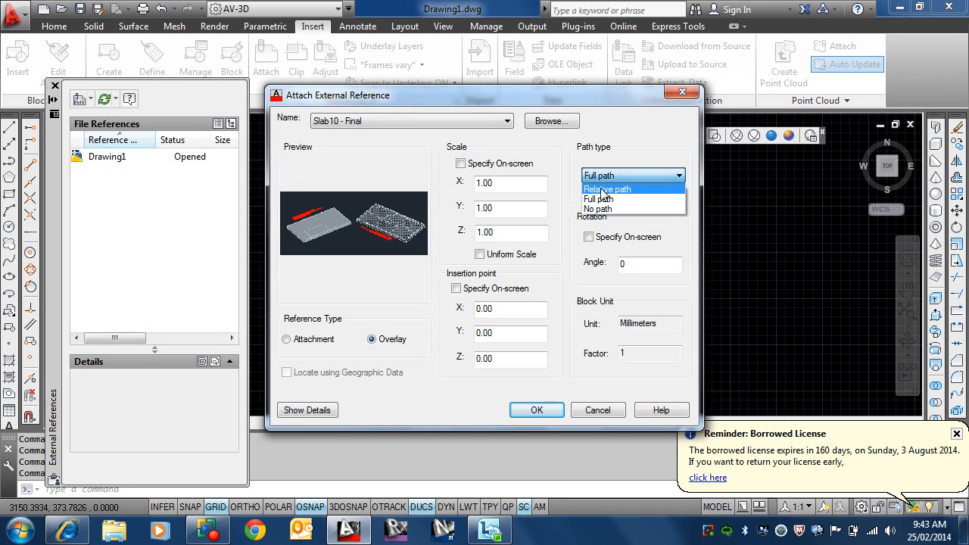
{"action": "left_click", "coordinate": [602, 190]}
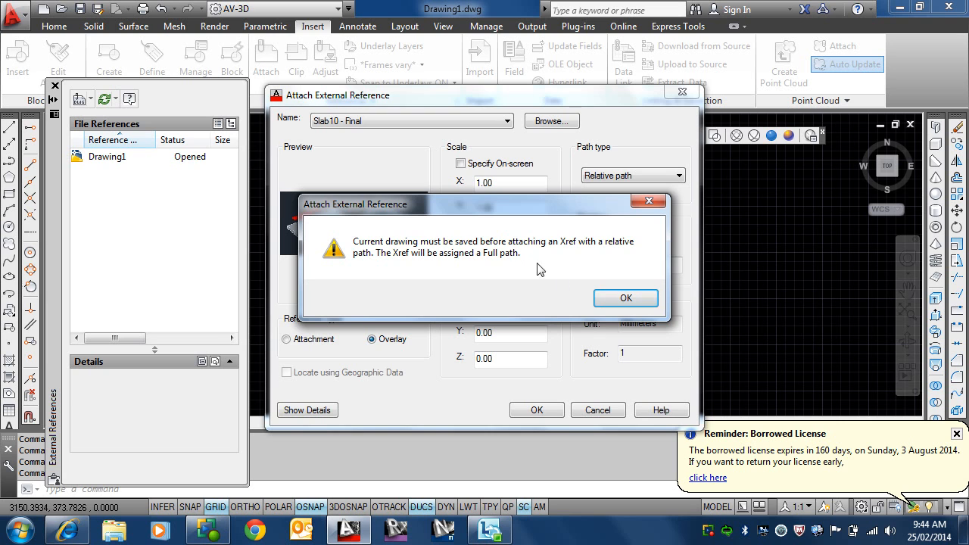
{"action": "left_click", "coordinate": [625, 298]}
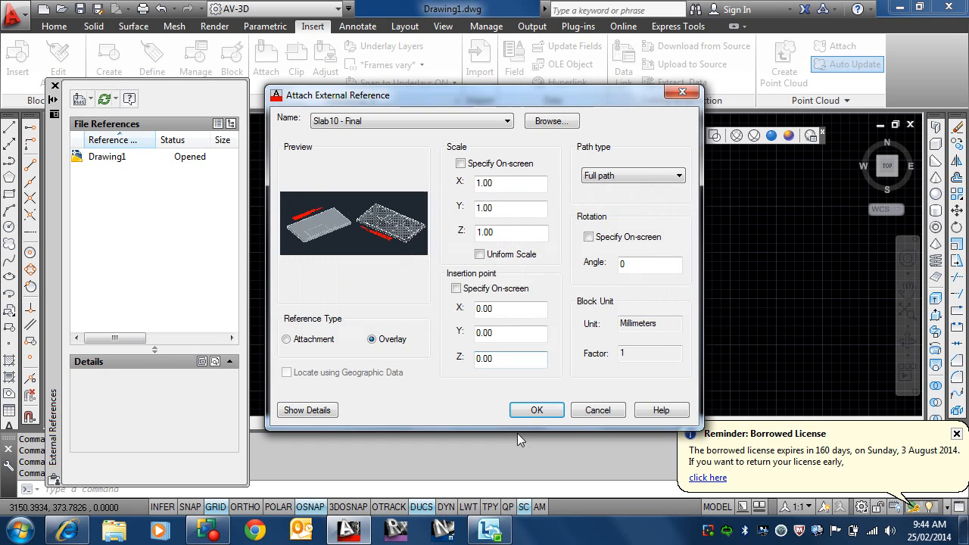
{"action": "left_click", "coordinate": [606, 412]}
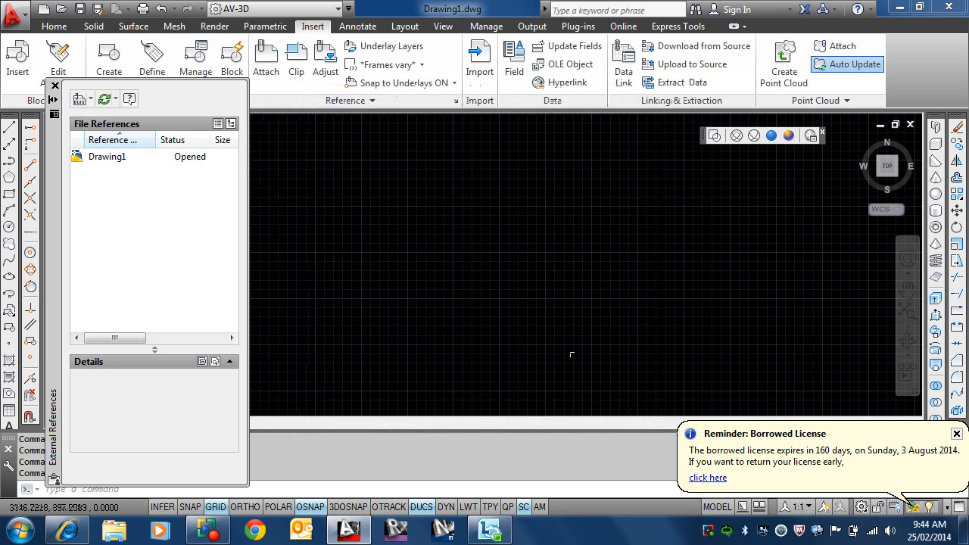
{"action": "left_click", "coordinate": [55, 86]}
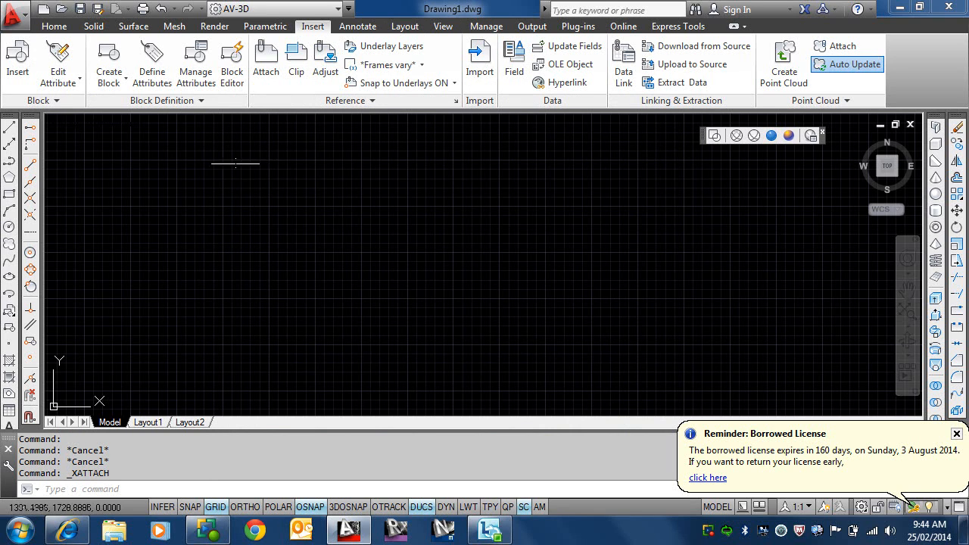
Create a new drawing from the acadiso3D.dwt template
{"action": "left_click", "coordinate": [13, 12]}
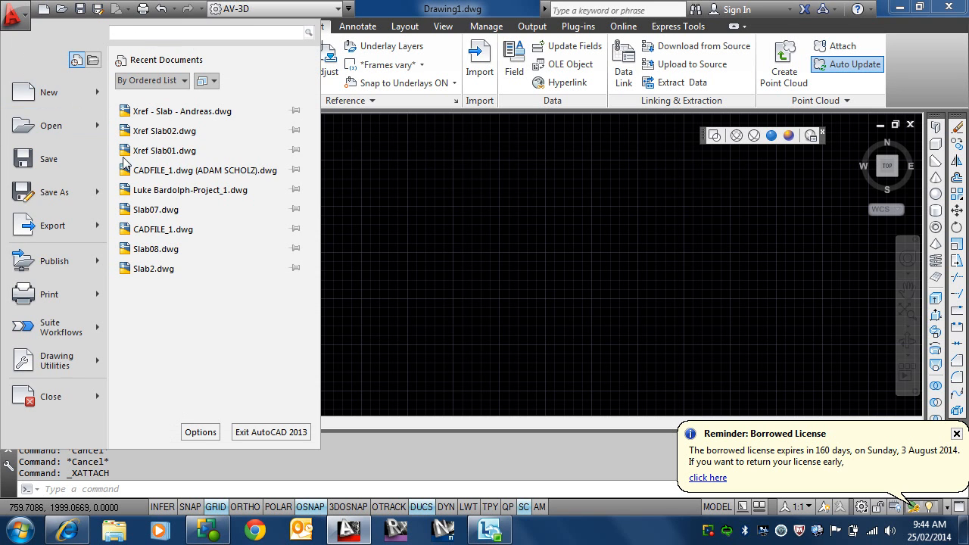
{"action": "left_click", "coordinate": [44, 96]}
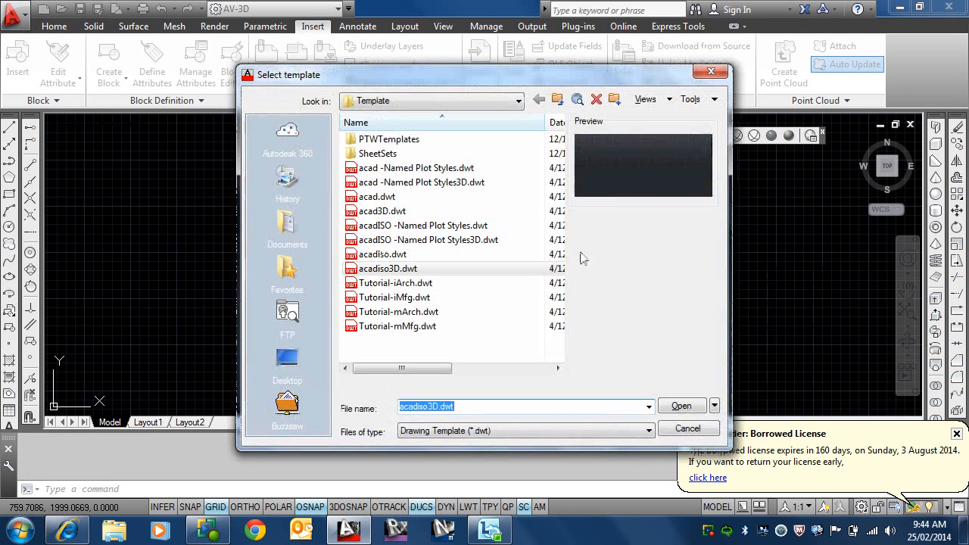
{"action": "left_click", "coordinate": [410, 271]}
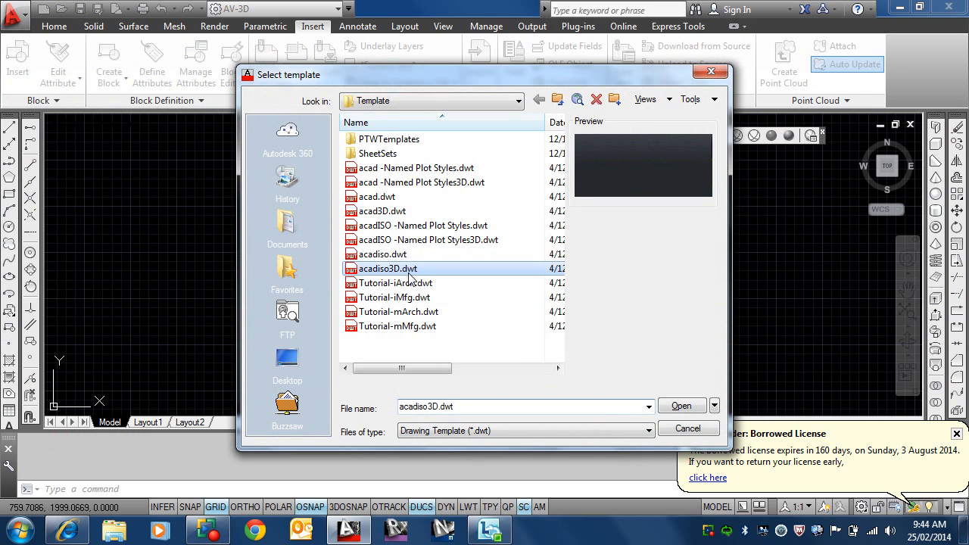
{"action": "left_click", "coordinate": [680, 406]}
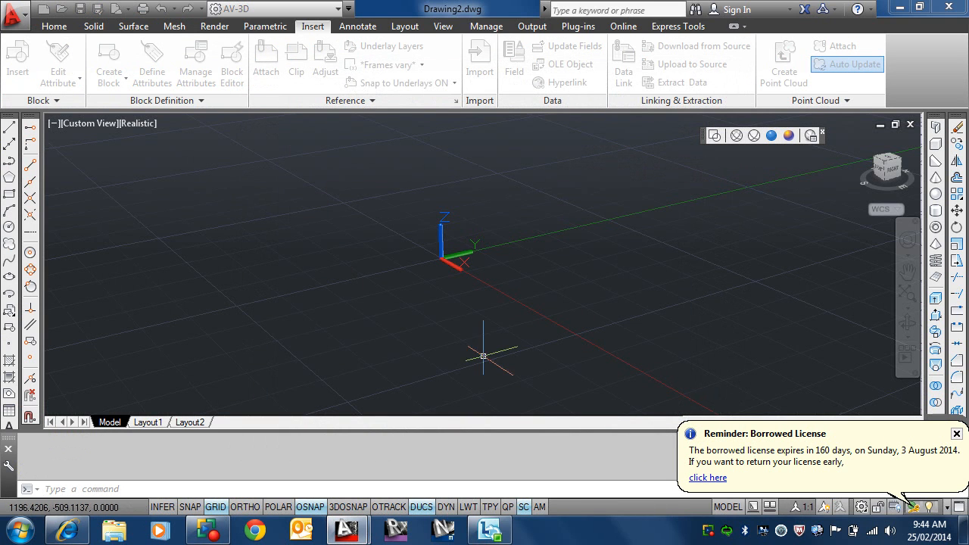
Save the new drawing in My Documents as Slab3.dwg
{"action": "left_click", "coordinate": [80, 9]}
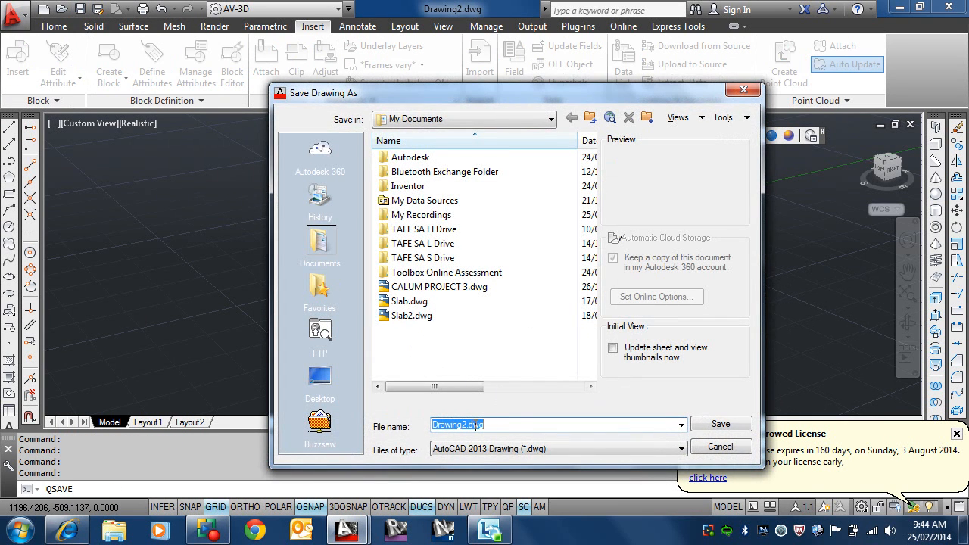
{"action": "left_click", "coordinate": [421, 317]}
{"action": "double_click", "coordinate": [451, 425]}
{"action": "left_click", "coordinate": [451, 425]}
{"action": "key", "text": "BackSpace"}
{"action": "type", "text": "3"}
{"action": "key", "text": "Return"}
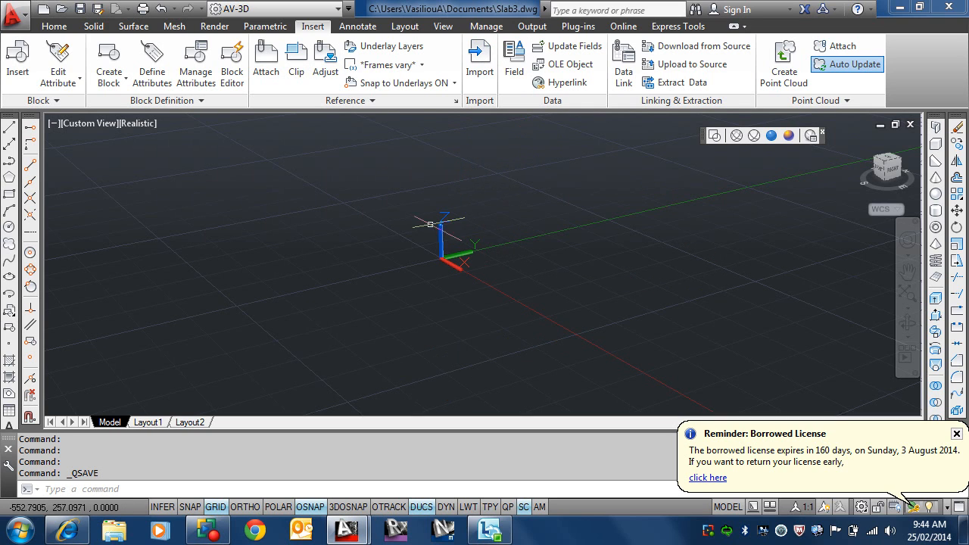
Open the external references list with XREF and select the Slab3 entry to show its details
{"action": "type", "text": "XREF"}
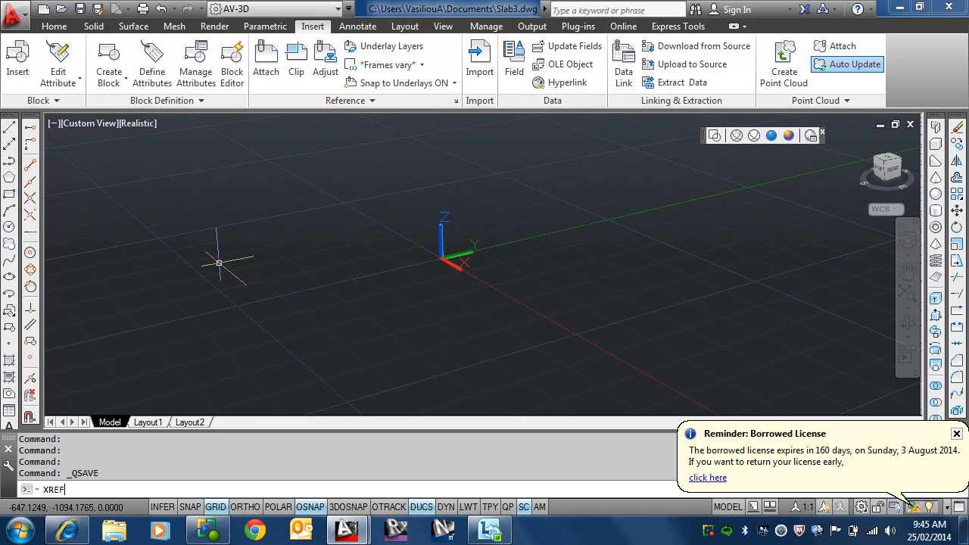
{"action": "key", "text": "Return"}
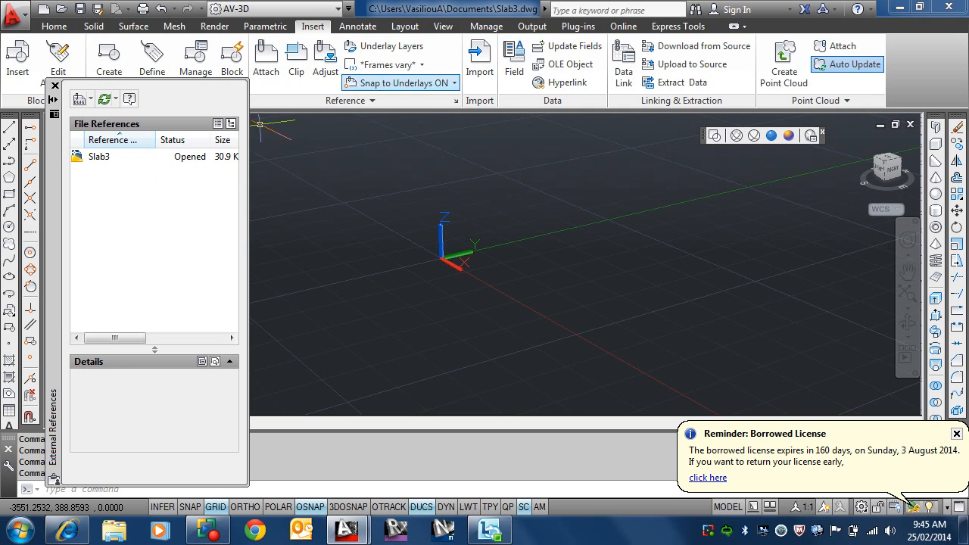
{"action": "left_click", "coordinate": [83, 159]}
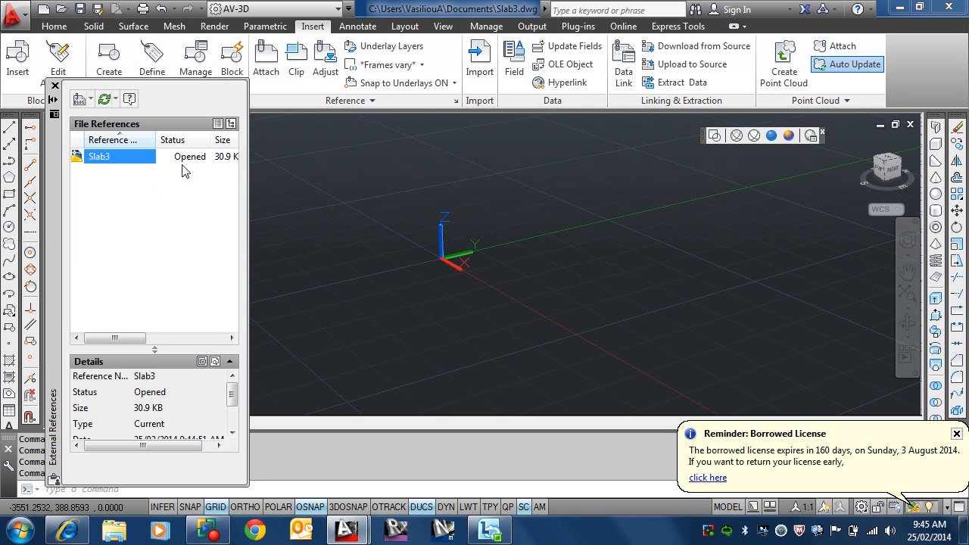
Choose Slab10 - Final.dwg as the DWG to attach and set its path type to Relative path
{"action": "left_click", "coordinate": [79, 99]}
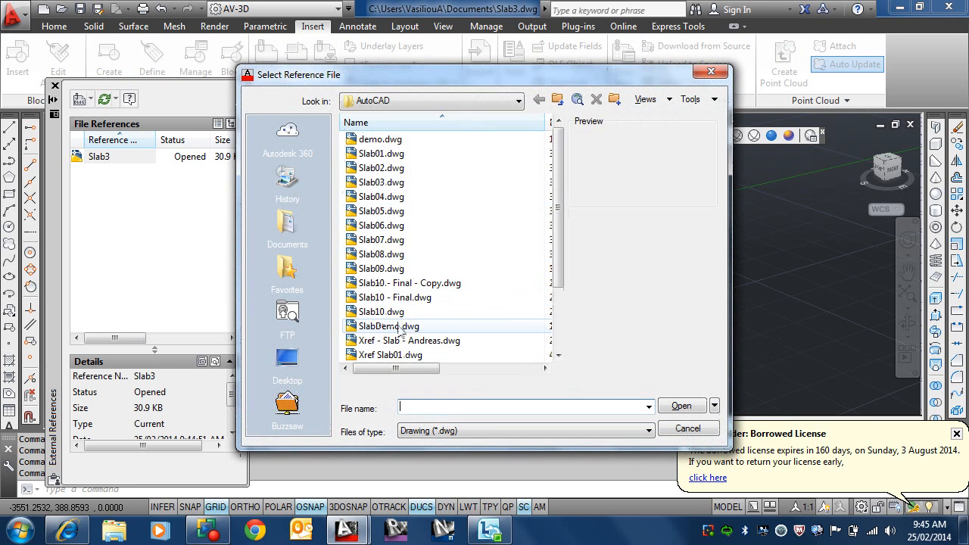
{"action": "left_click", "coordinate": [405, 299]}
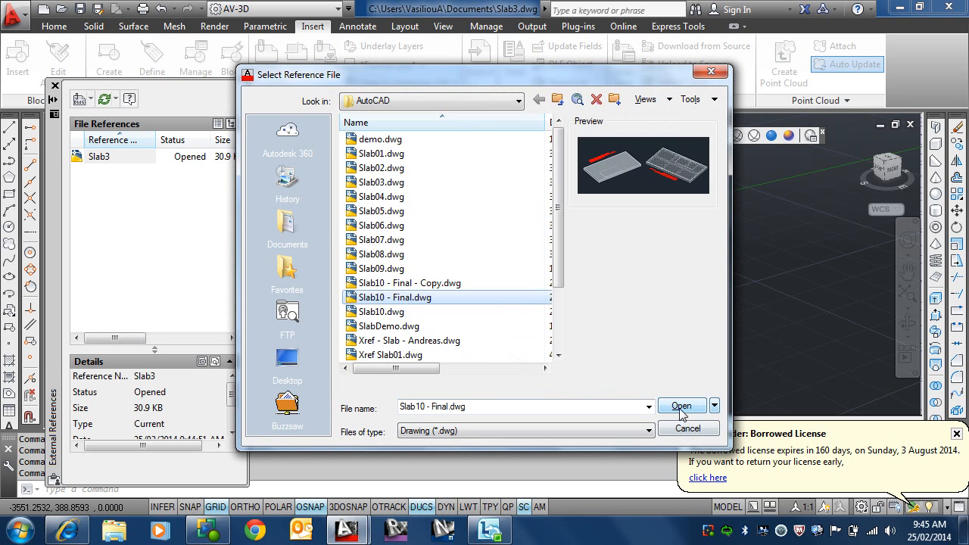
{"action": "left_click", "coordinate": [679, 405]}
{"action": "left_click", "coordinate": [656, 179]}
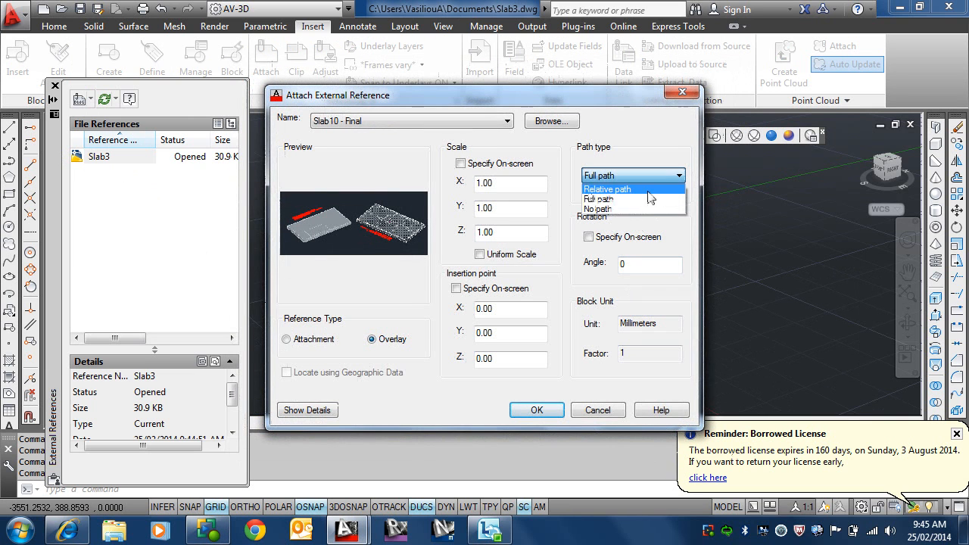
{"action": "left_click", "coordinate": [629, 210]}
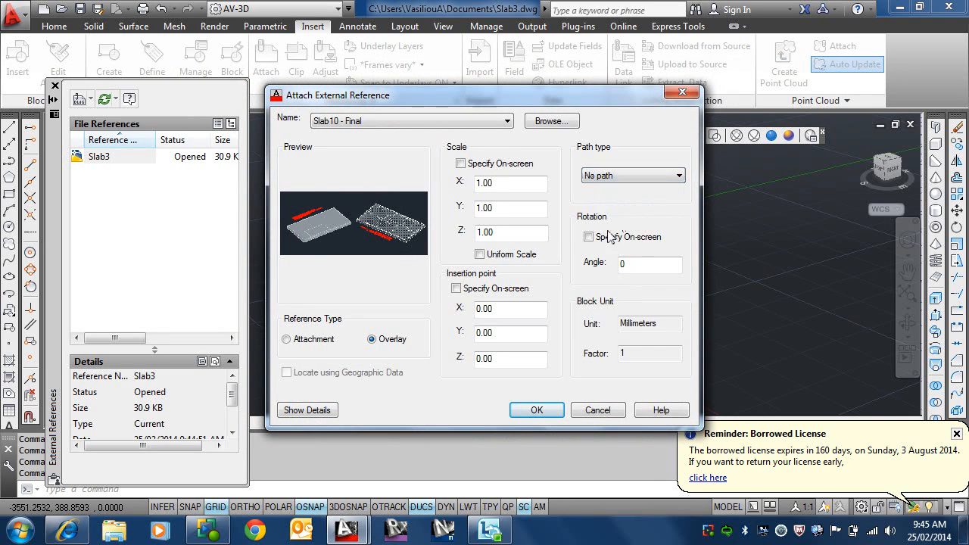
{"action": "left_click", "coordinate": [597, 179]}
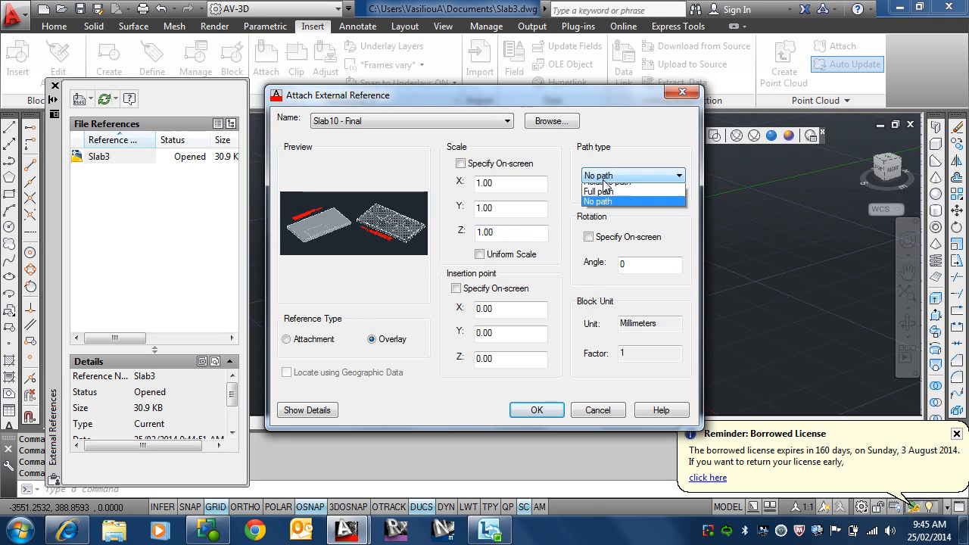
{"action": "left_click", "coordinate": [610, 187]}
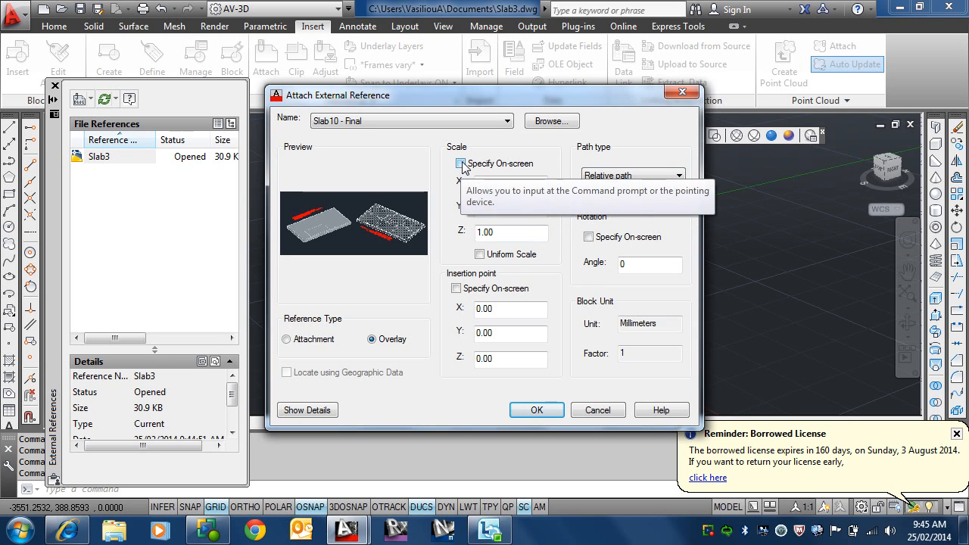
Attach the reference as an Overlay with its insertion point fixed at 0,0,0 instead of specified on-screen
{"action": "left_click", "coordinate": [456, 288]}
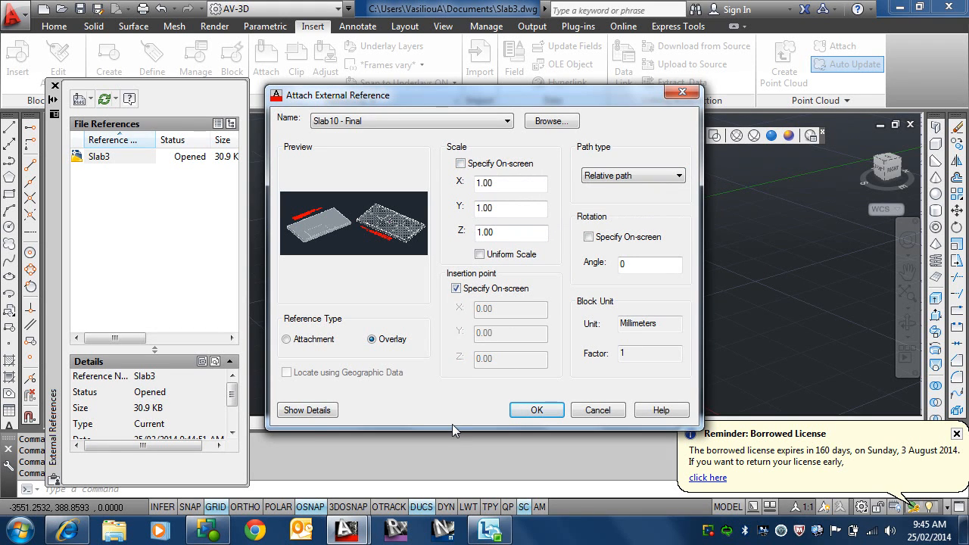
{"action": "left_click", "coordinate": [456, 288]}
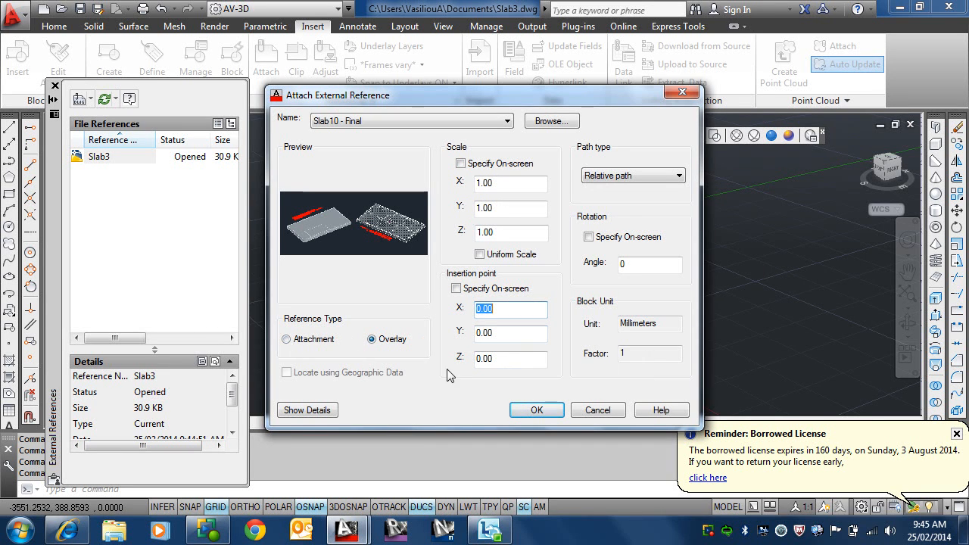
{"action": "left_click", "coordinate": [304, 341]}
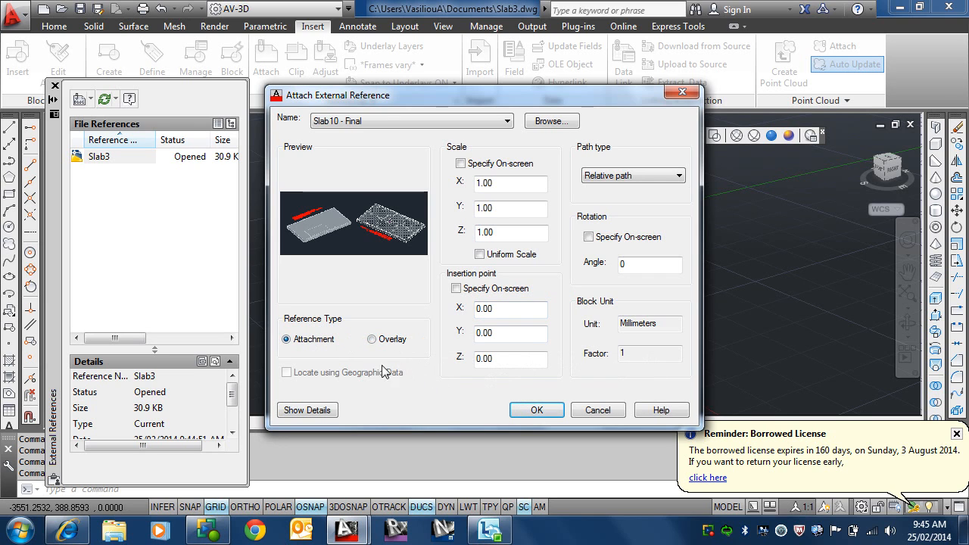
{"action": "left_click", "coordinate": [376, 341]}
{"action": "left_click", "coordinate": [287, 339]}
{"action": "left_click", "coordinate": [373, 340]}
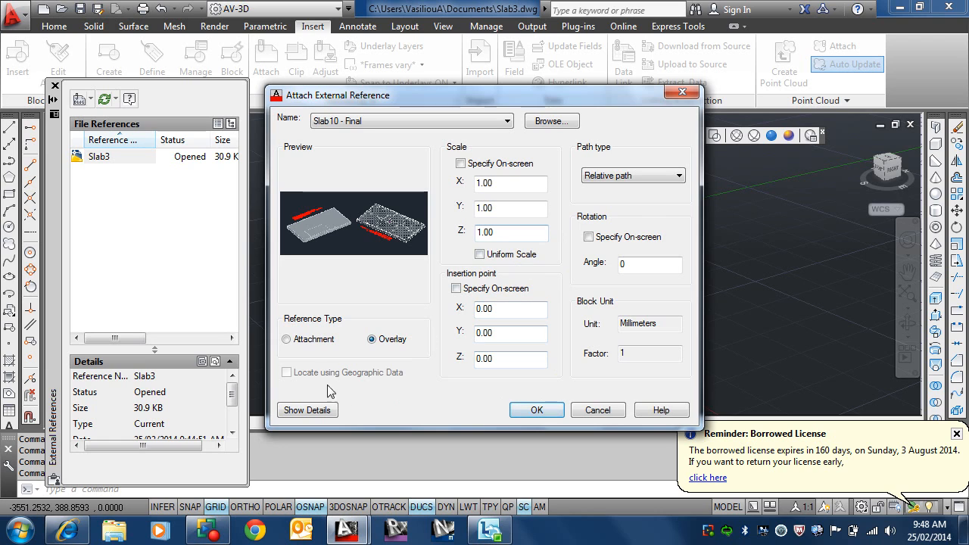
{"action": "left_click", "coordinate": [633, 176]}
{"action": "left_click", "coordinate": [634, 175]}
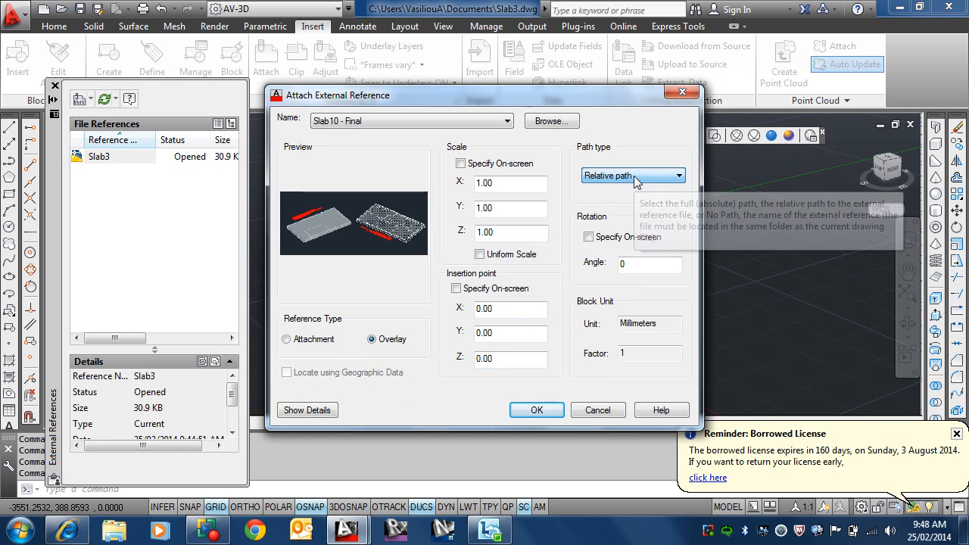
{"action": "left_click", "coordinate": [535, 410]}
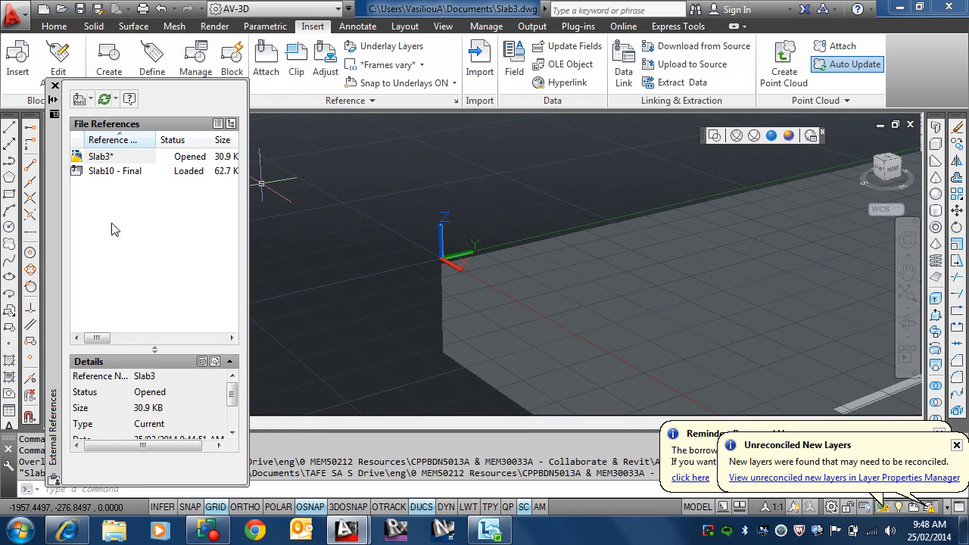
Widen the external references list to show the Type and Date columns, and save the drawing
{"action": "scroll", "coordinate": [396, 252], "scroll_direction": "down", "scroll_amount": 3}
{"action": "scroll", "coordinate": [462, 227], "scroll_direction": "down", "scroll_amount": 3}
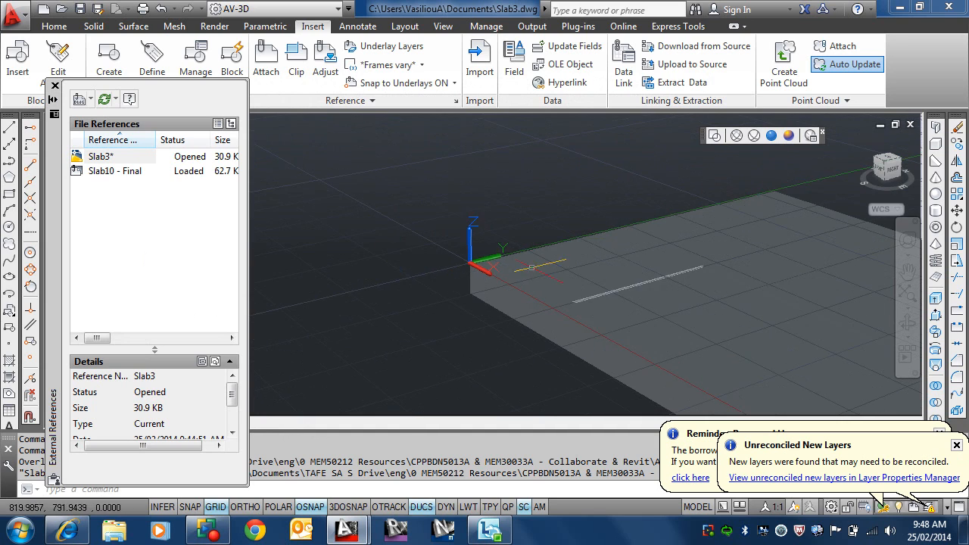
{"action": "middle_click_drag", "start_coordinate": [534, 238], "coordinate": [455, 226]}
{"action": "scroll", "coordinate": [458, 227], "scroll_direction": "up", "scroll_amount": 2}
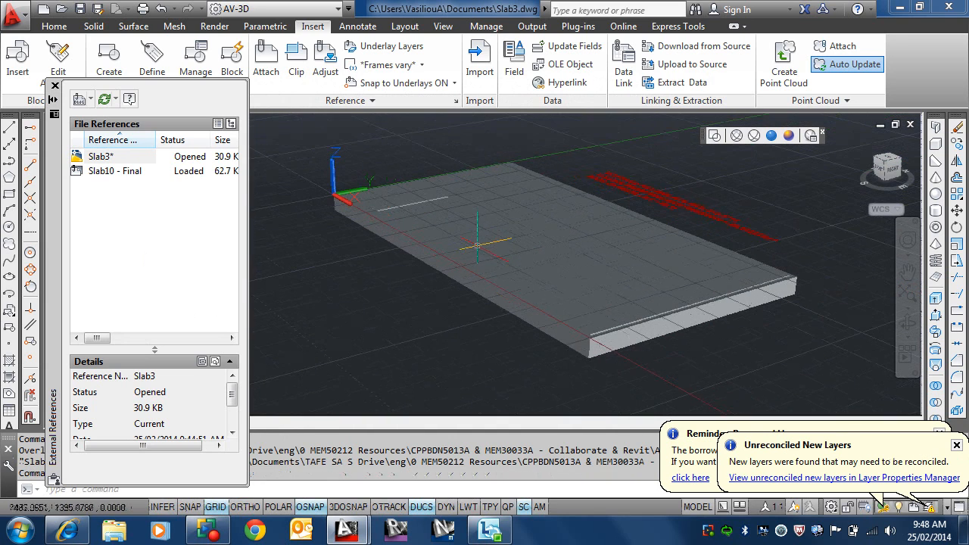
{"action": "scroll", "coordinate": [528, 265], "scroll_direction": "up", "scroll_amount": 2}
{"action": "middle_click_drag", "start_coordinate": [529, 265], "coordinate": [531, 272]}
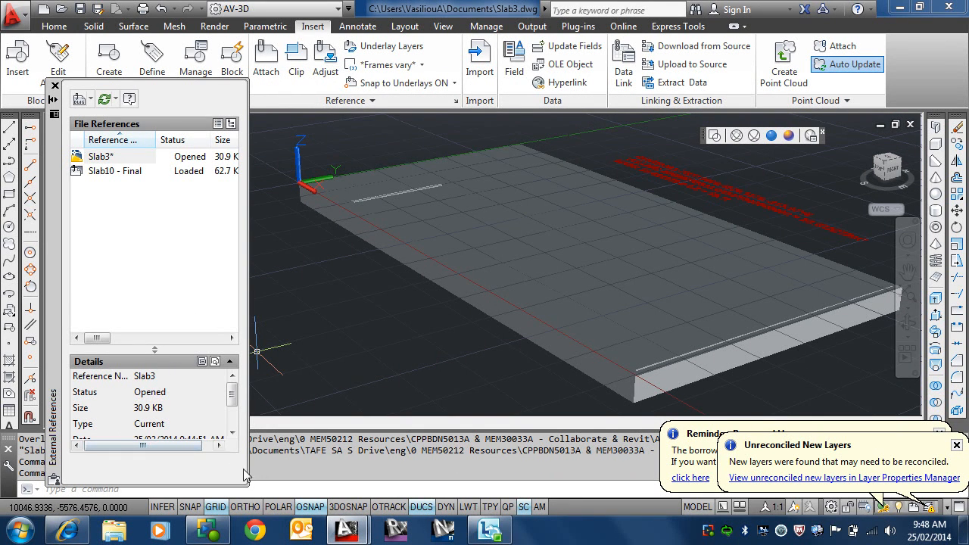
{"action": "left_click_drag", "start_coordinate": [248, 471], "coordinate": [409, 471]}
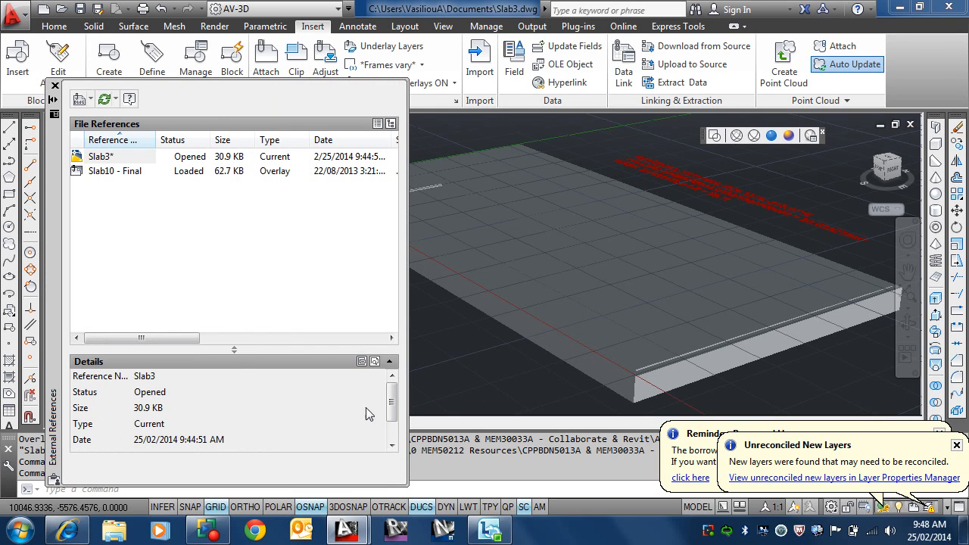
{"action": "scroll", "coordinate": [396, 409], "scroll_direction": "down", "scroll_amount": 2}
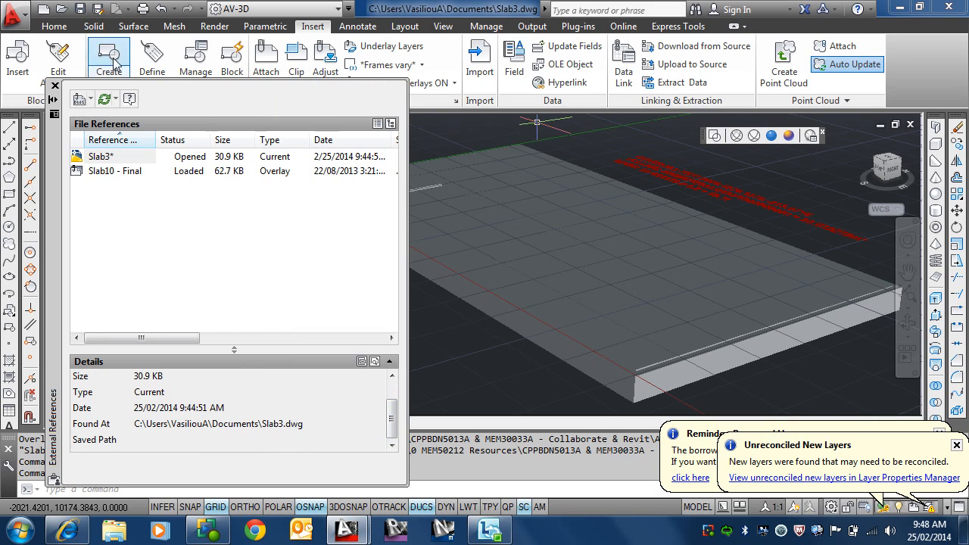
{"action": "left_click", "coordinate": [79, 8]}
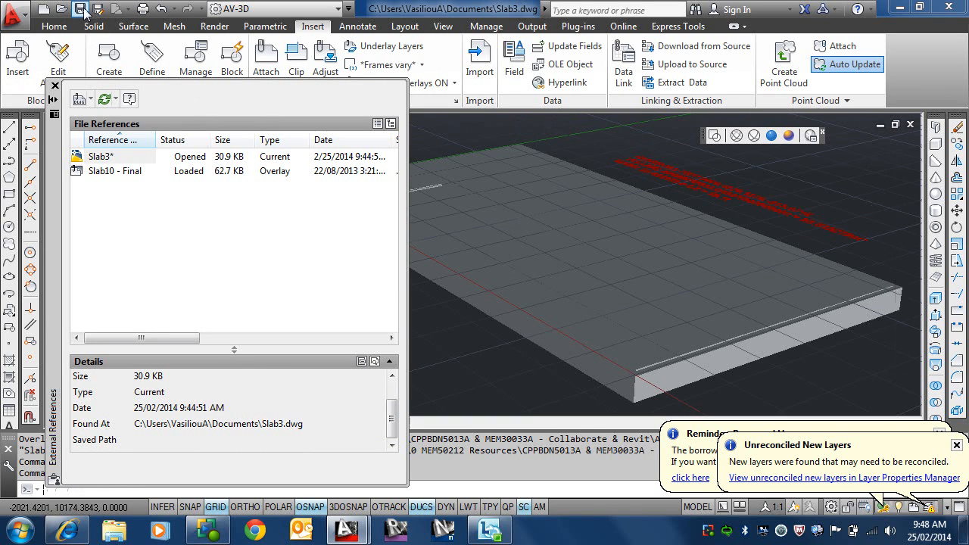
Examine the details of the Slab10 - Final reference, comparing its found location with its saved path
{"action": "left_click", "coordinate": [144, 440]}
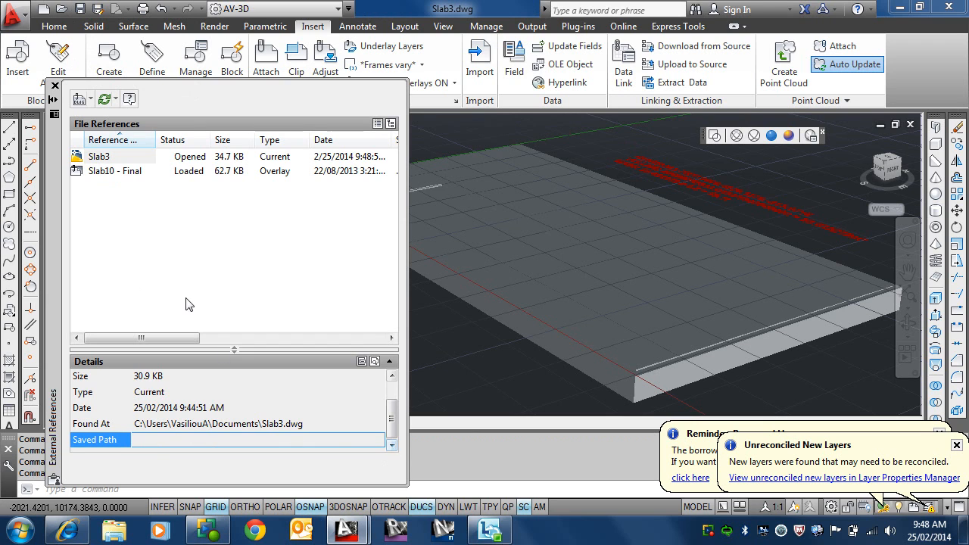
{"action": "left_click", "coordinate": [92, 174]}
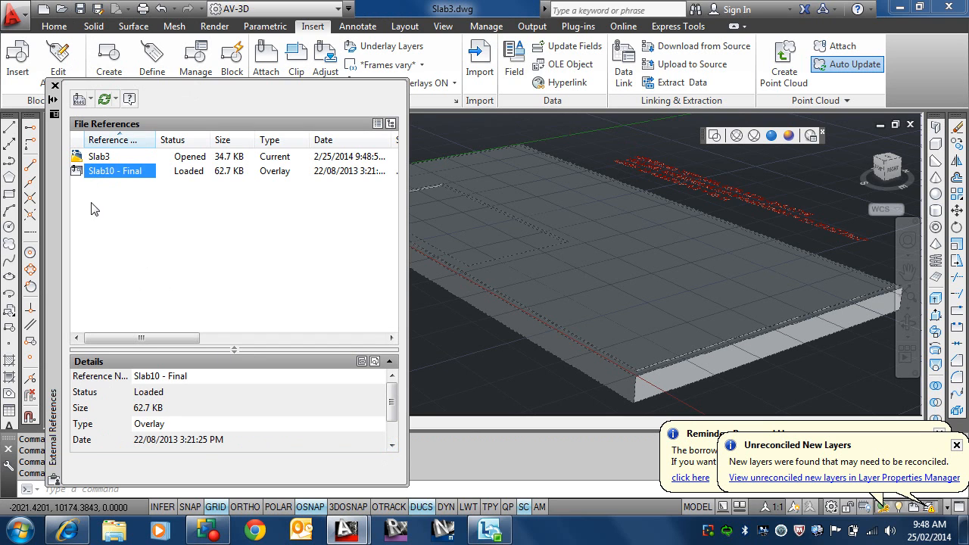
{"action": "left_click", "coordinate": [116, 159]}
{"action": "left_click", "coordinate": [110, 174]}
{"action": "left_click_drag", "start_coordinate": [392, 407], "coordinate": [394, 433]}
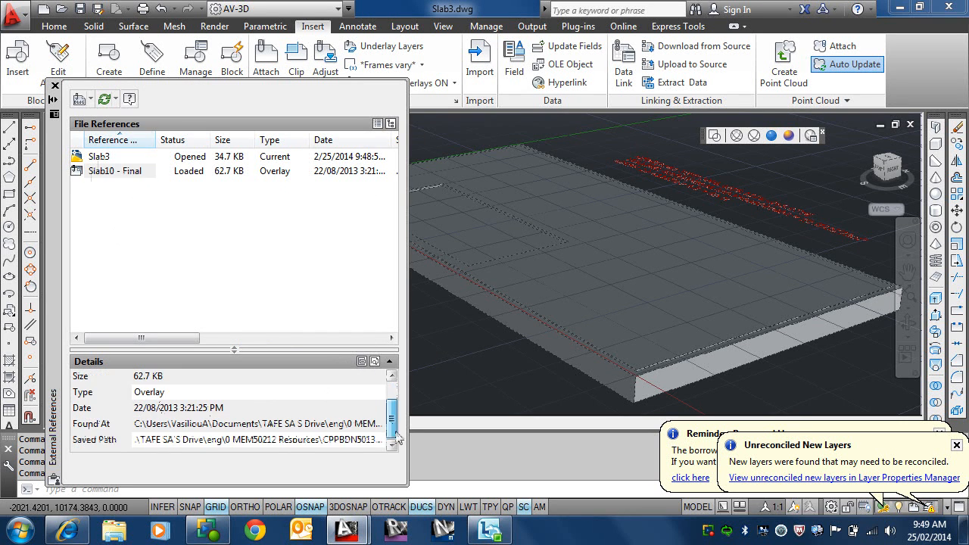
{"action": "left_click", "coordinate": [280, 444]}
{"action": "left_click", "coordinate": [280, 445]}
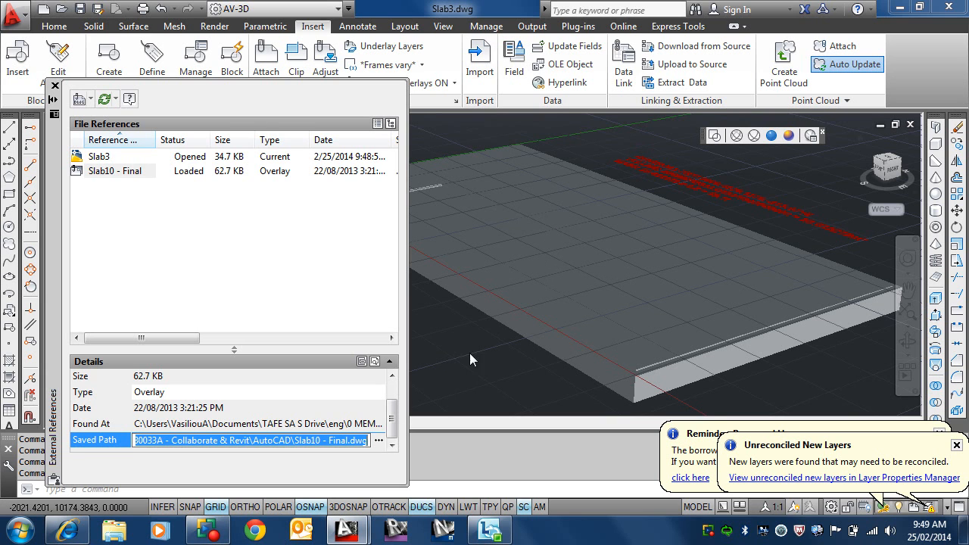
Browse for a new saved path for the Slab10 - Final reference, then cancel and deselect it
{"action": "left_click", "coordinate": [378, 440]}
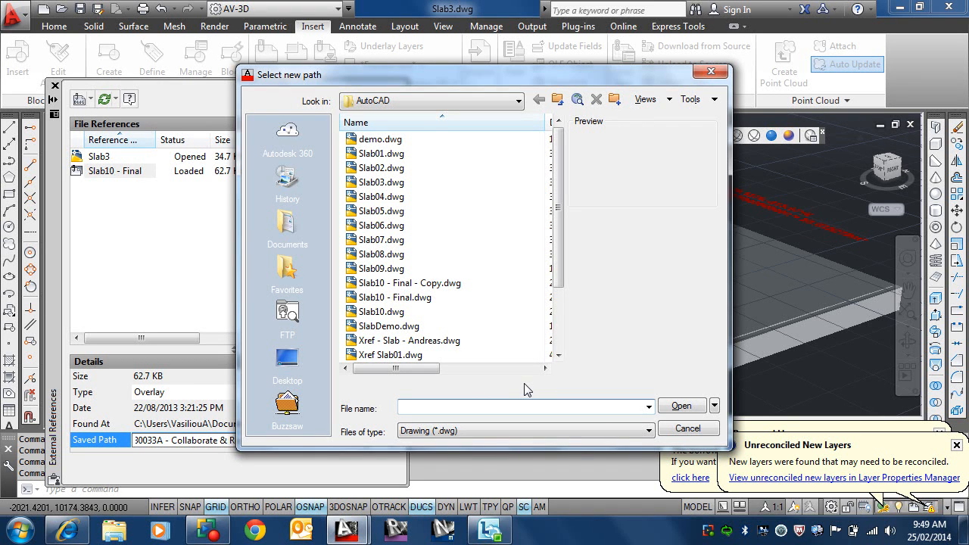
{"action": "key", "text": "Escape"}
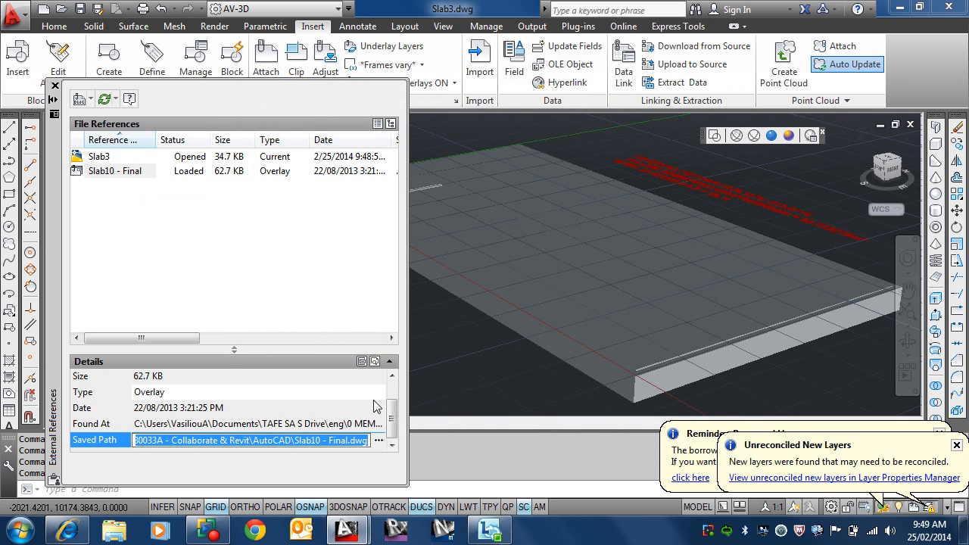
{"action": "left_click", "coordinate": [145, 190]}
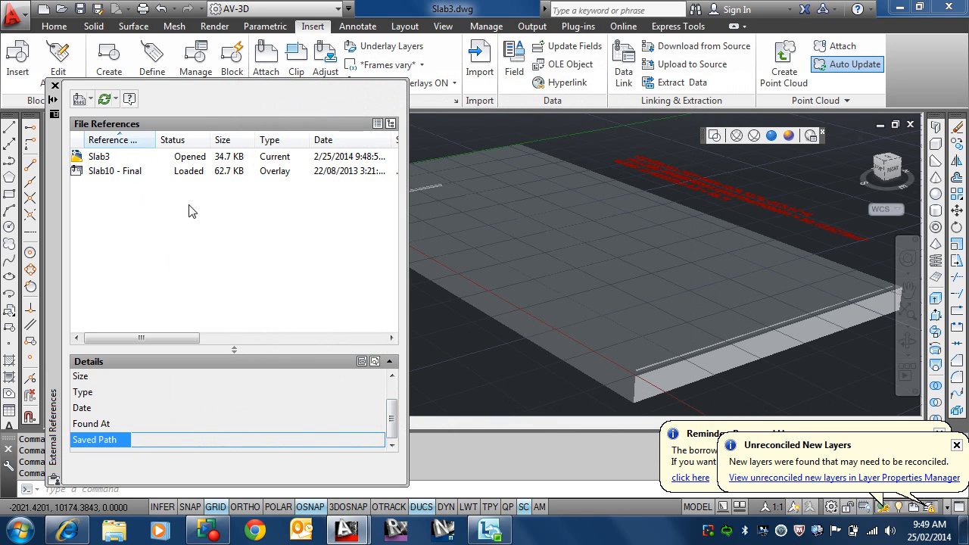
Dismiss the unreconciled new layers and borrowed license notifications
{"action": "left_click", "coordinate": [135, 173]}
{"action": "right_click", "coordinate": [133, 173]}
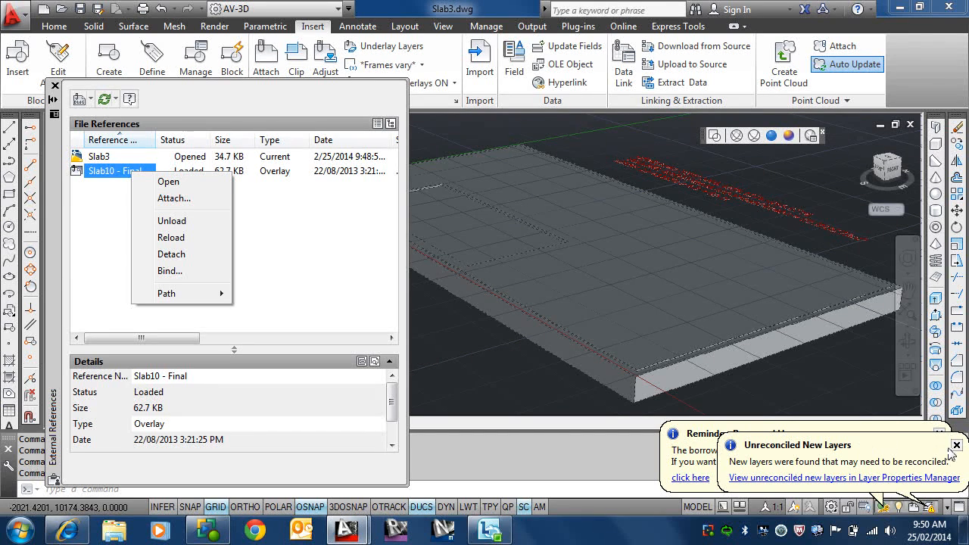
{"action": "left_click", "coordinate": [955, 449]}
{"action": "left_click", "coordinate": [957, 445]}
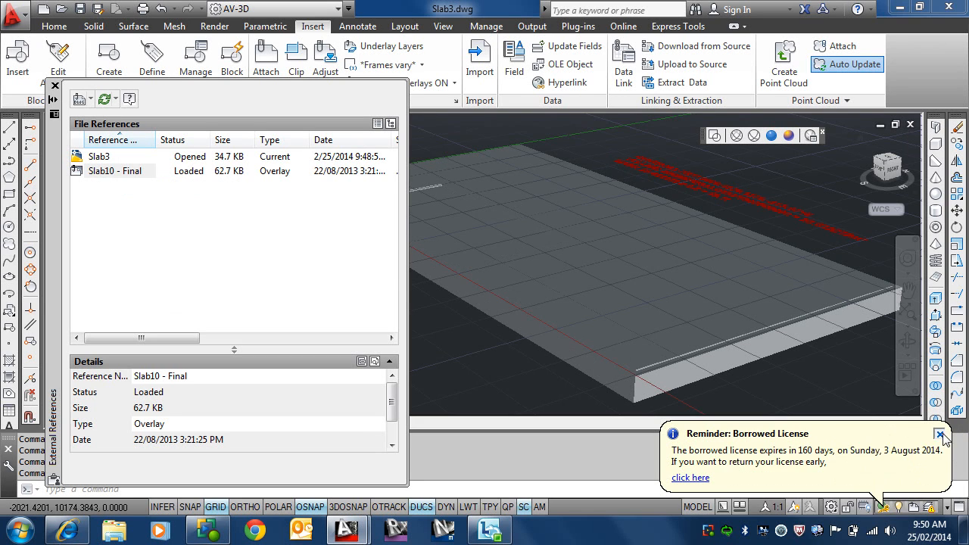
{"action": "left_click", "coordinate": [939, 434]}
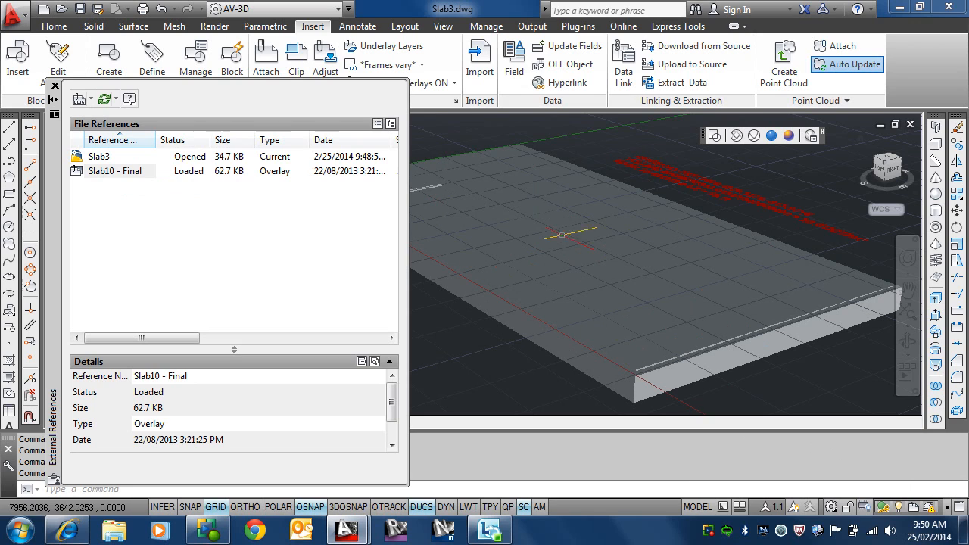
Unload the Slab10 - Final reference from the drawing and reload it
{"action": "right_click", "coordinate": [96, 170]}
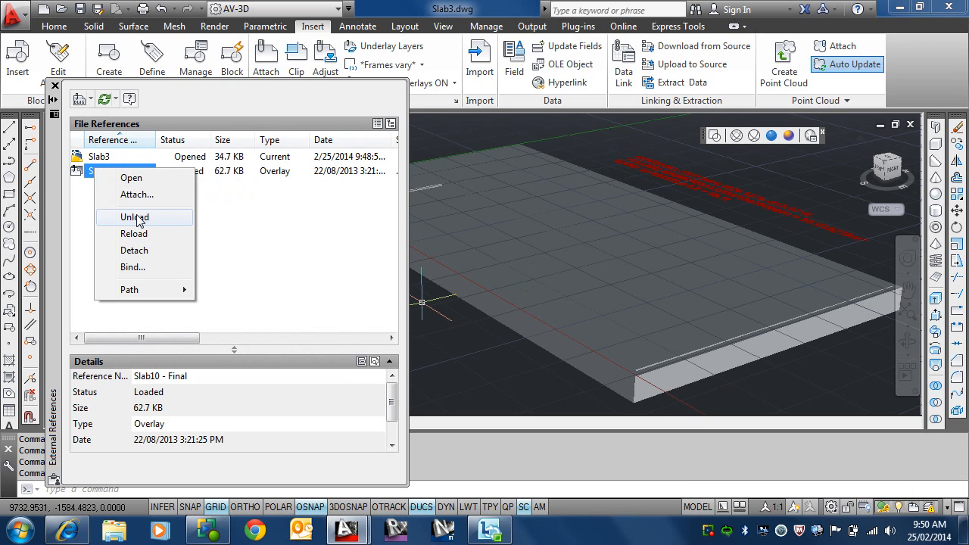
{"action": "left_click", "coordinate": [137, 218]}
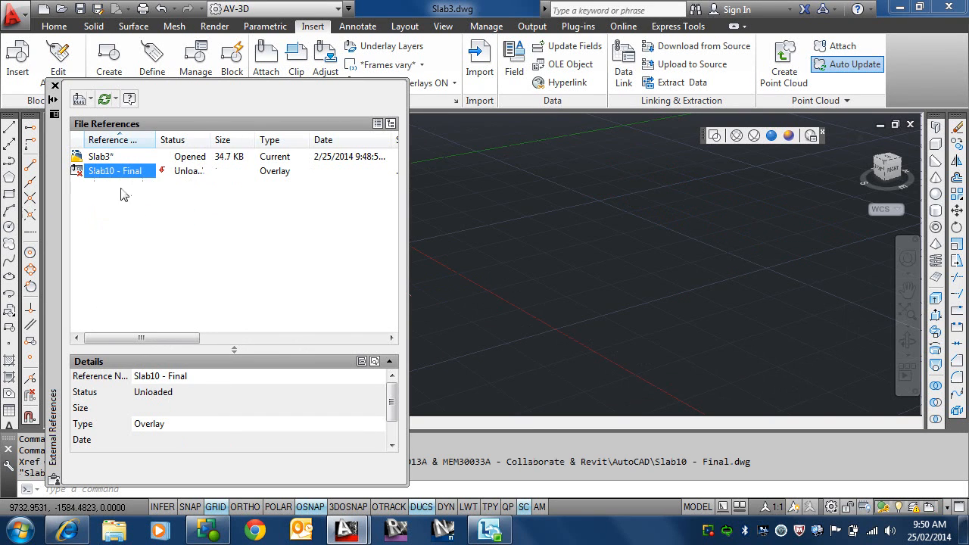
{"action": "right_click", "coordinate": [117, 174]}
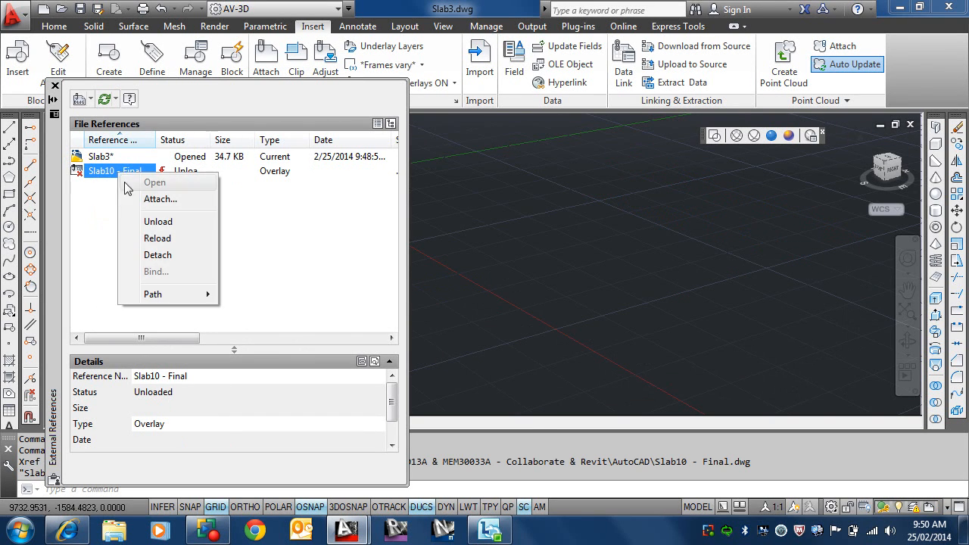
{"action": "left_click", "coordinate": [155, 240]}
Review the Bind type options for the Slab10 - Final reference, cancel them, and look at its Path options
{"action": "right_click", "coordinate": [111, 175]}
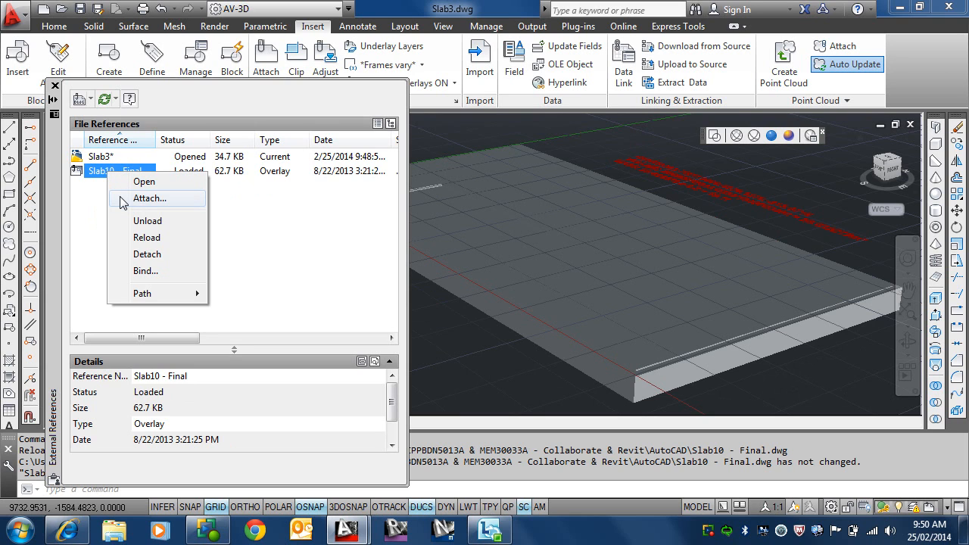
{"action": "left_click", "coordinate": [144, 271]}
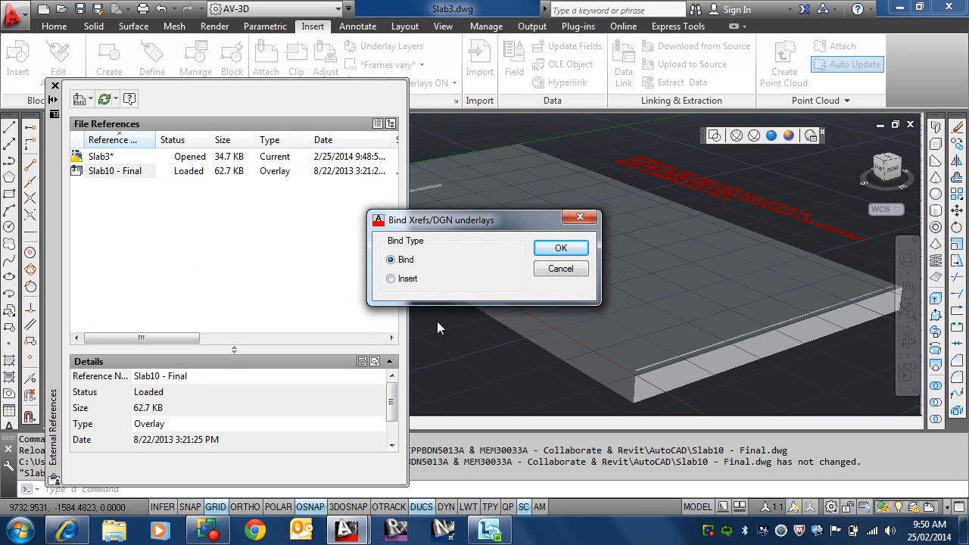
{"action": "left_click", "coordinate": [560, 268]}
{"action": "right_click", "coordinate": [97, 173]}
{"action": "mouse_move", "coordinate": [171, 295]}
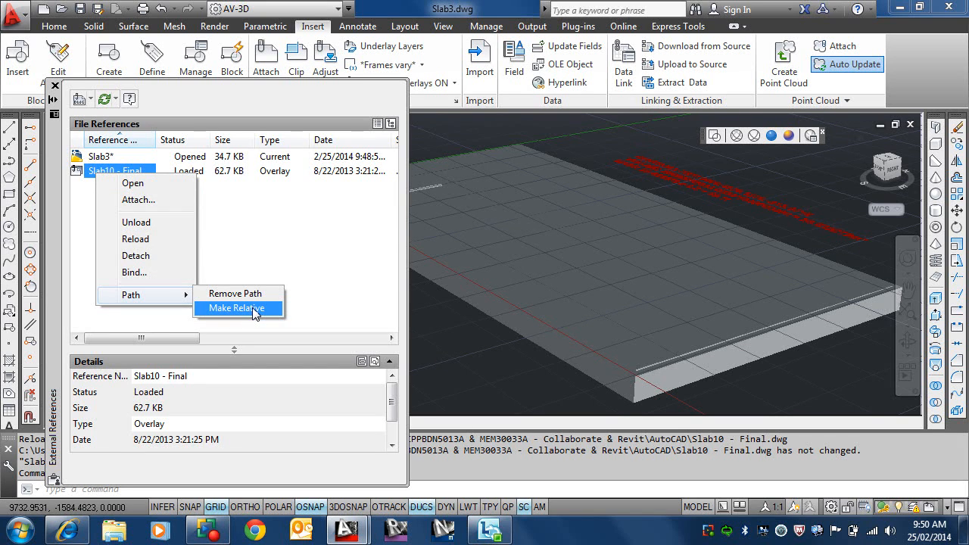
{"action": "left_click", "coordinate": [236, 251]}
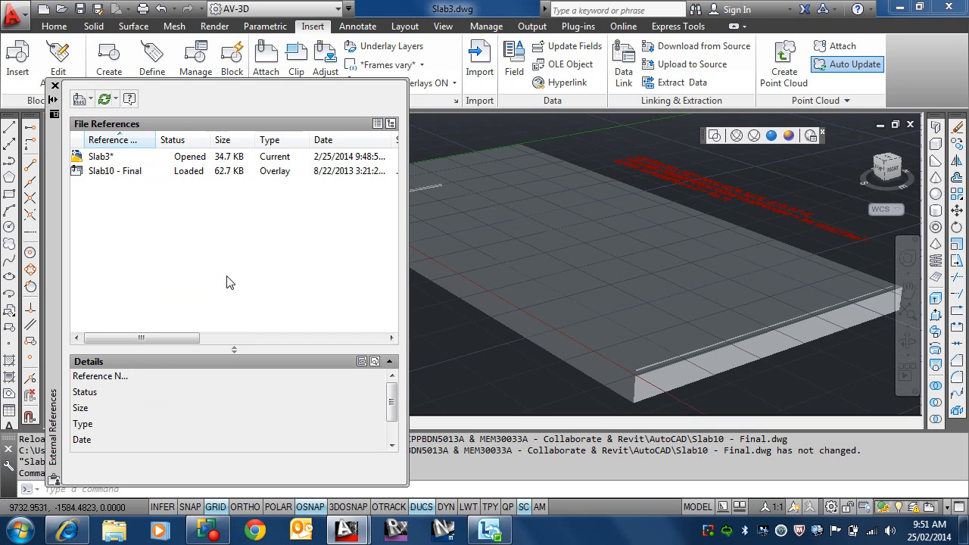
Close the external references list and dismiss the unreconciled new layers notification
{"action": "left_click", "coordinate": [54, 85]}
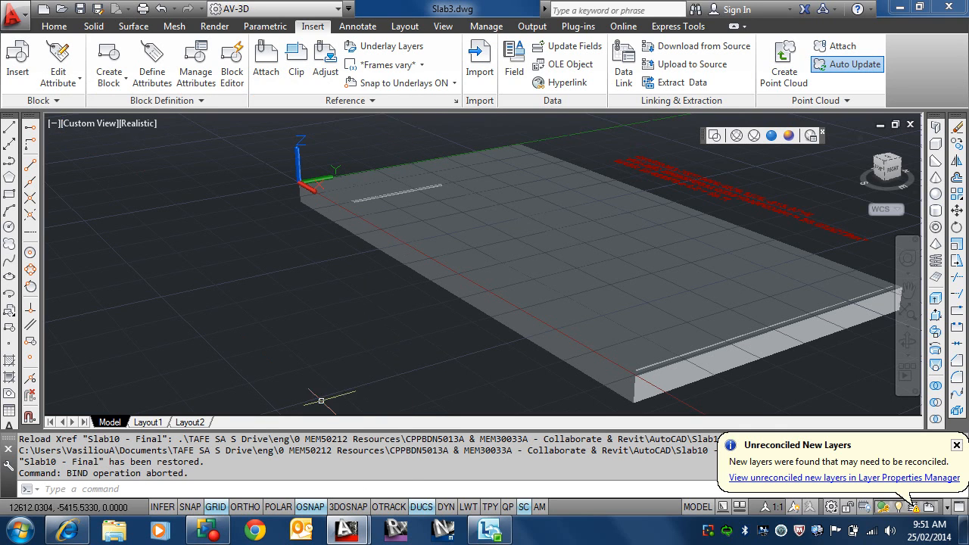
{"action": "left_click", "coordinate": [957, 447]}
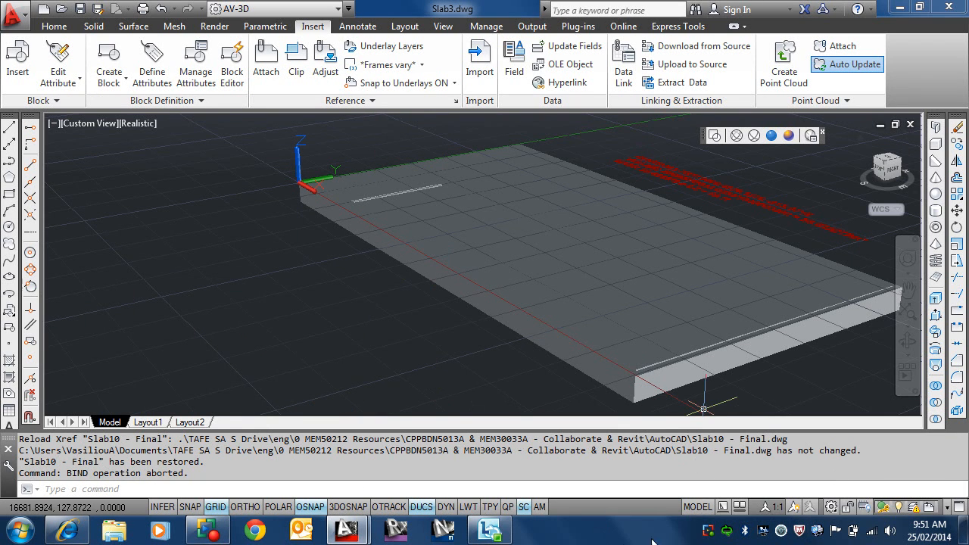
{"action": "right_click", "coordinate": [710, 534]}
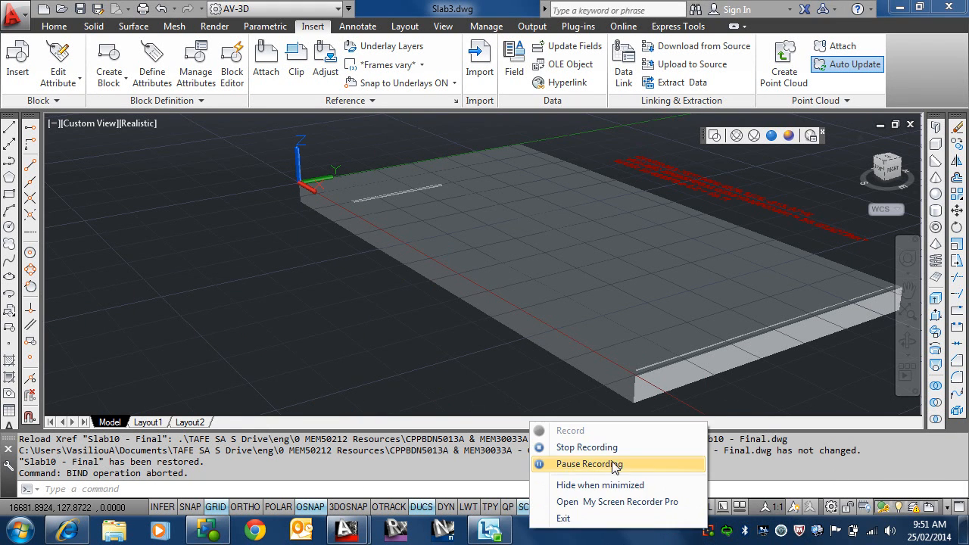